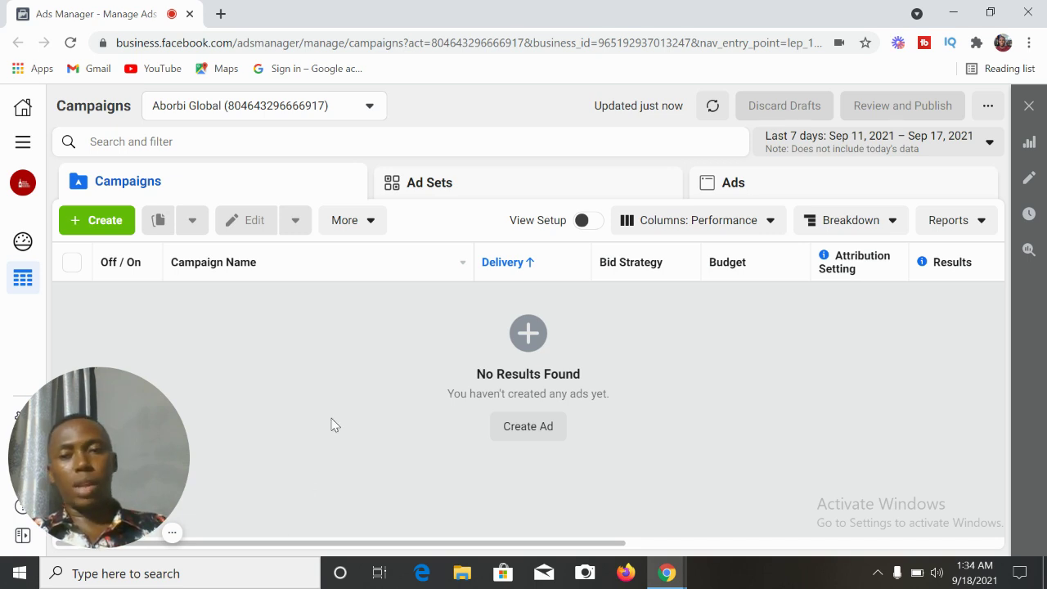
Create a new auction campaign with the Conversions objective.
click(104, 221)
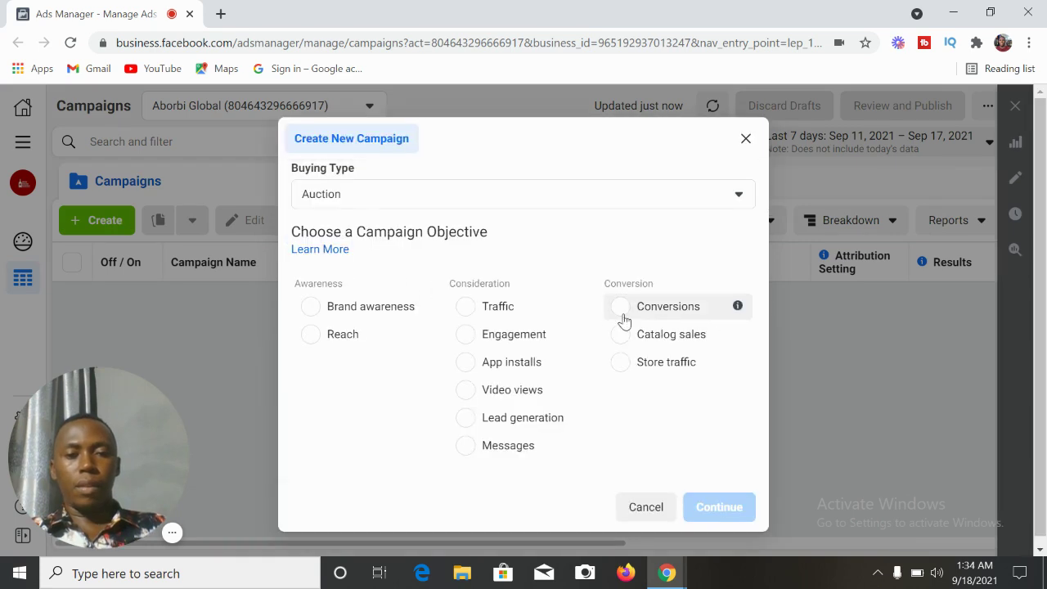
click(621, 310)
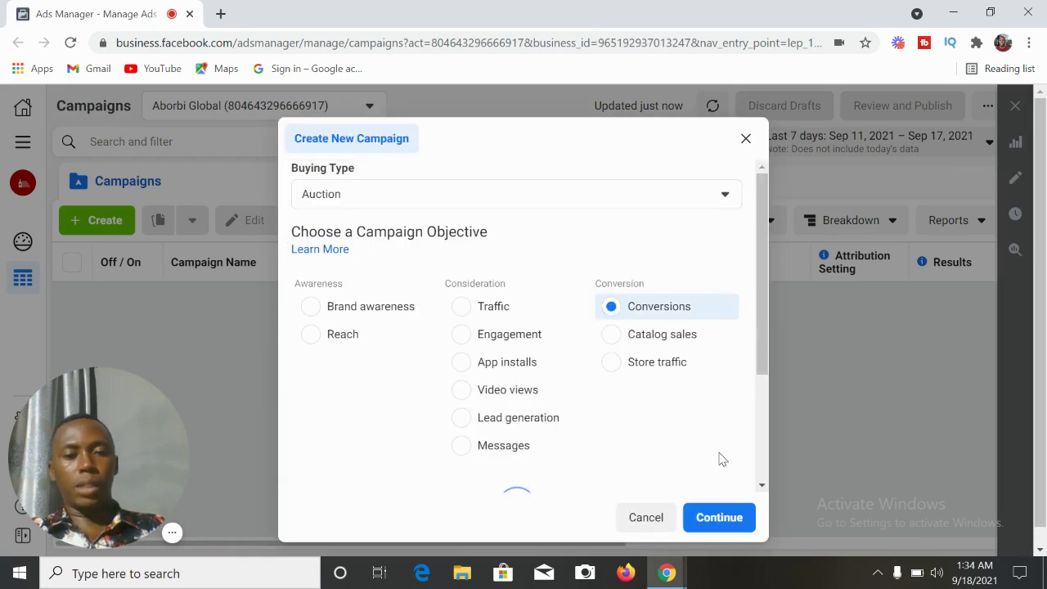
click(716, 520)
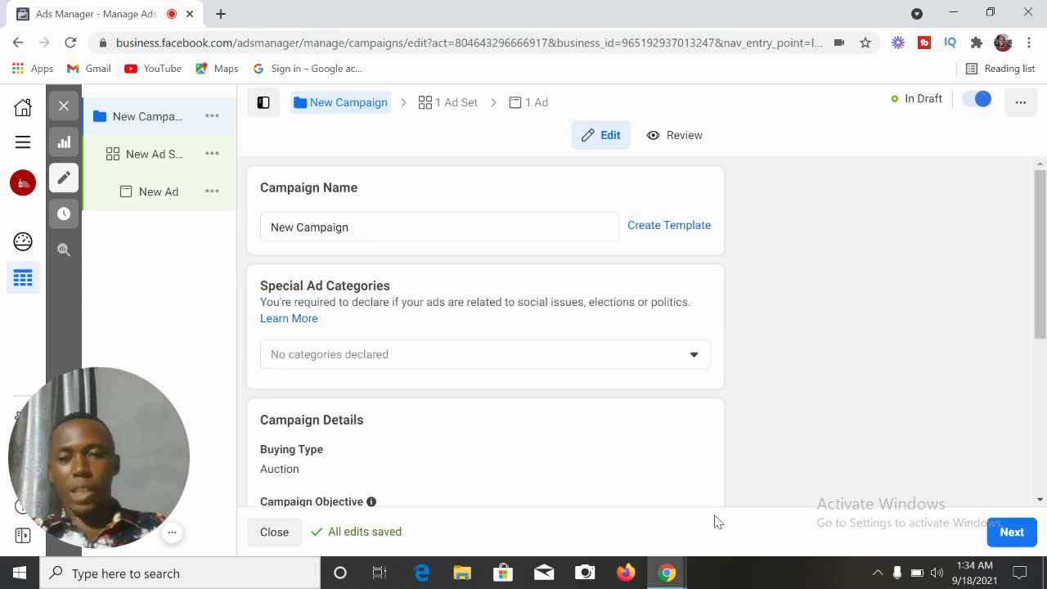
Open the new ad set and choose Purchase as its website conversion event.
mouse_move(163, 159)
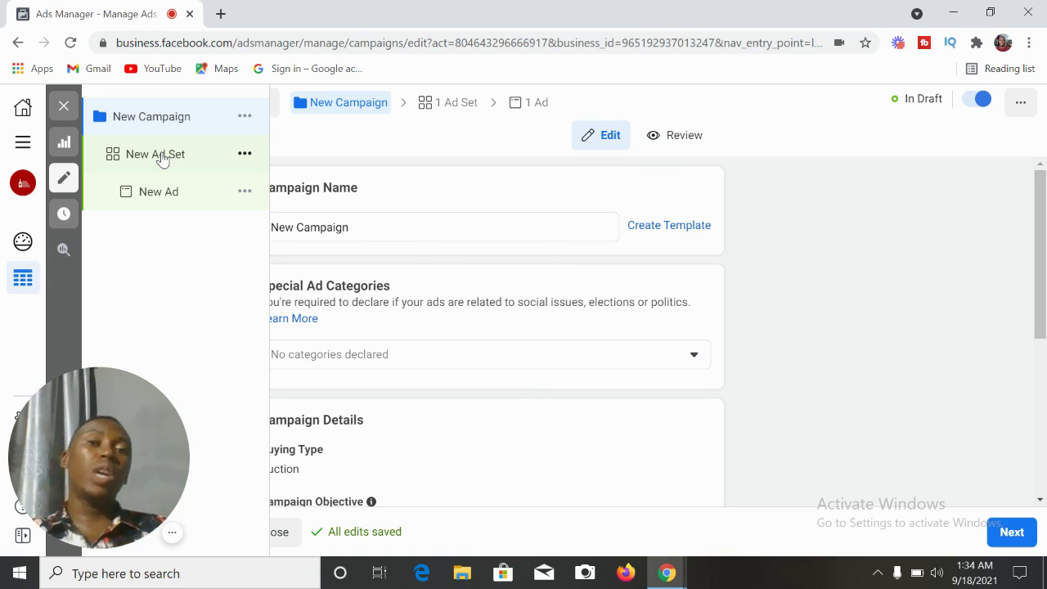
click(163, 158)
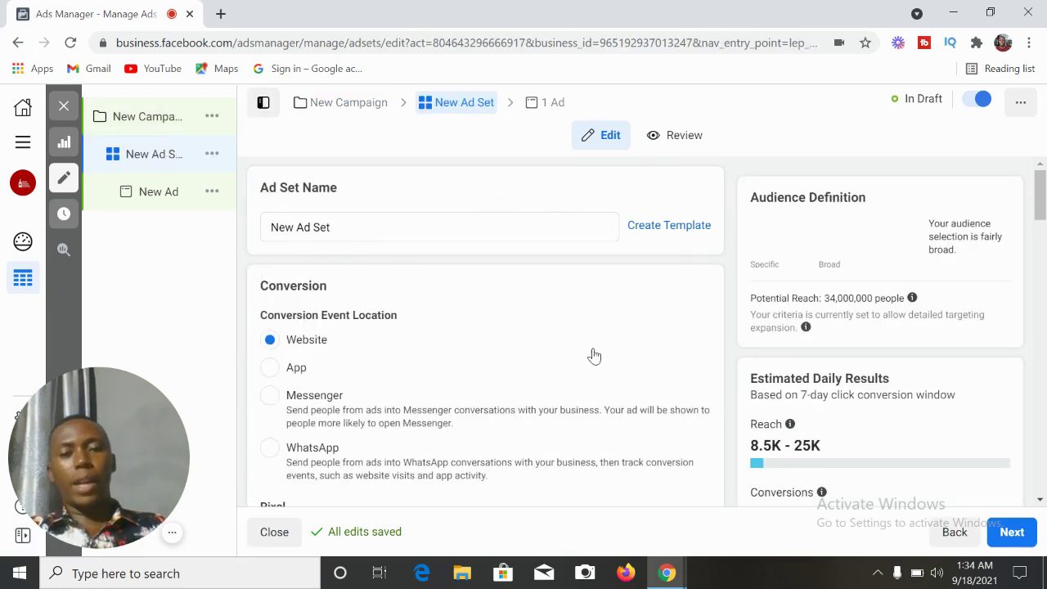
drag(1045, 192, 1043, 240)
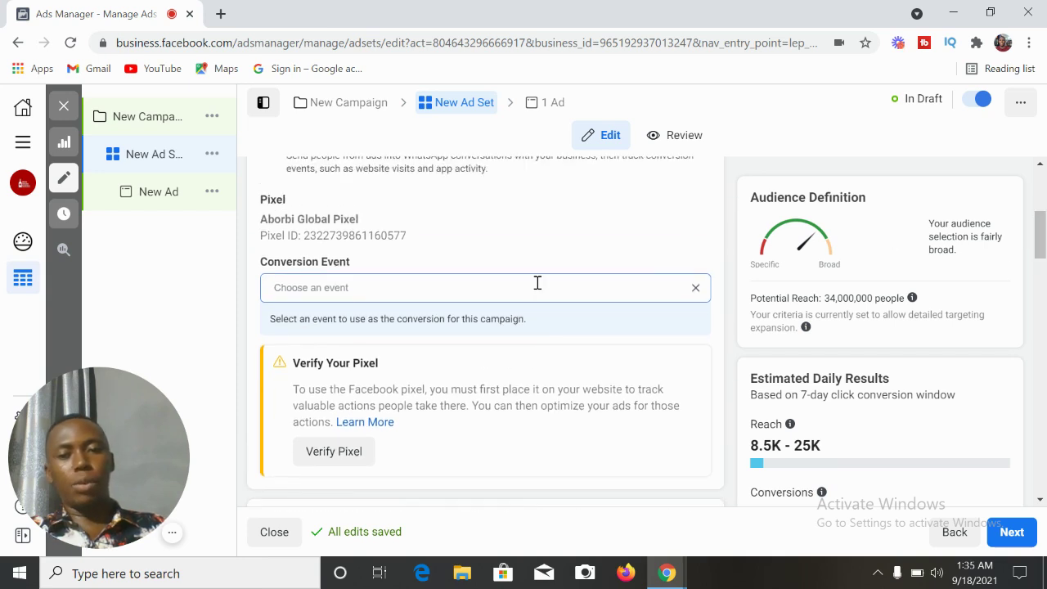
click(476, 288)
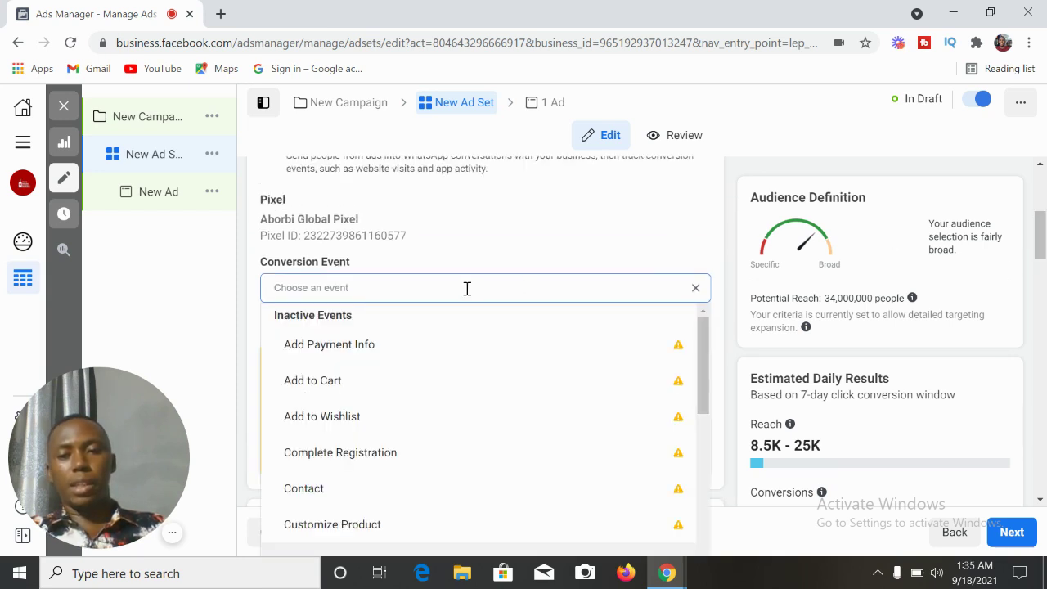
drag(352, 266, 253, 266)
click(373, 284)
click(391, 287)
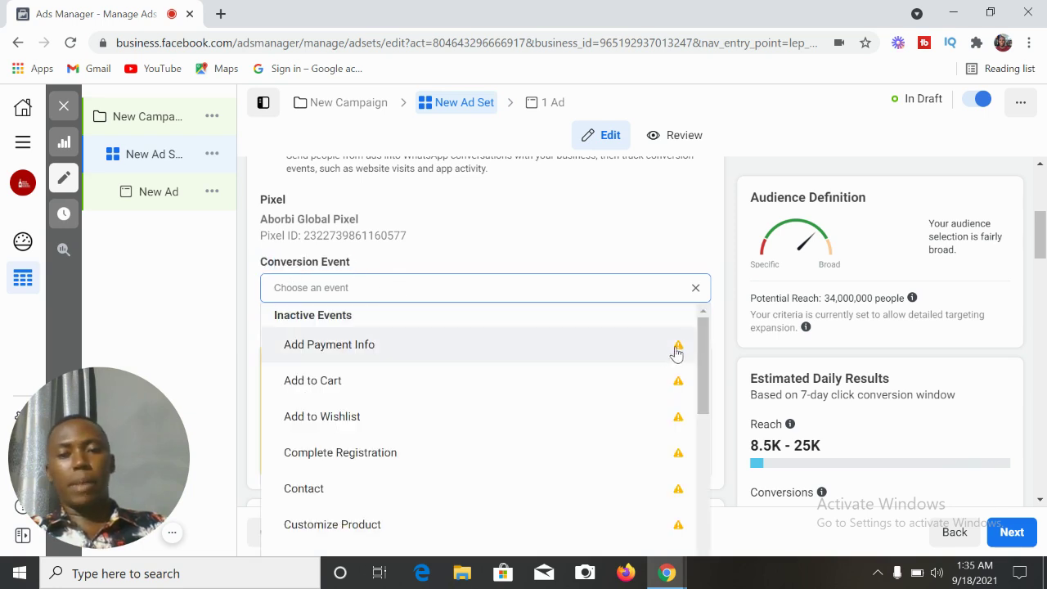
scroll(710, 379, down, 1)
scroll(709, 379, down, 3)
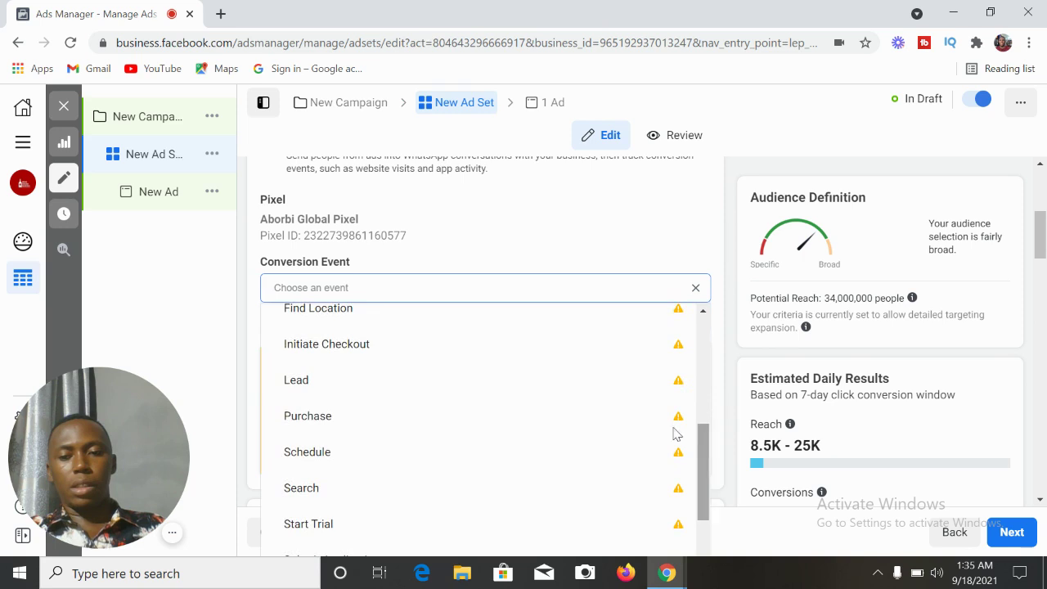
click(317, 421)
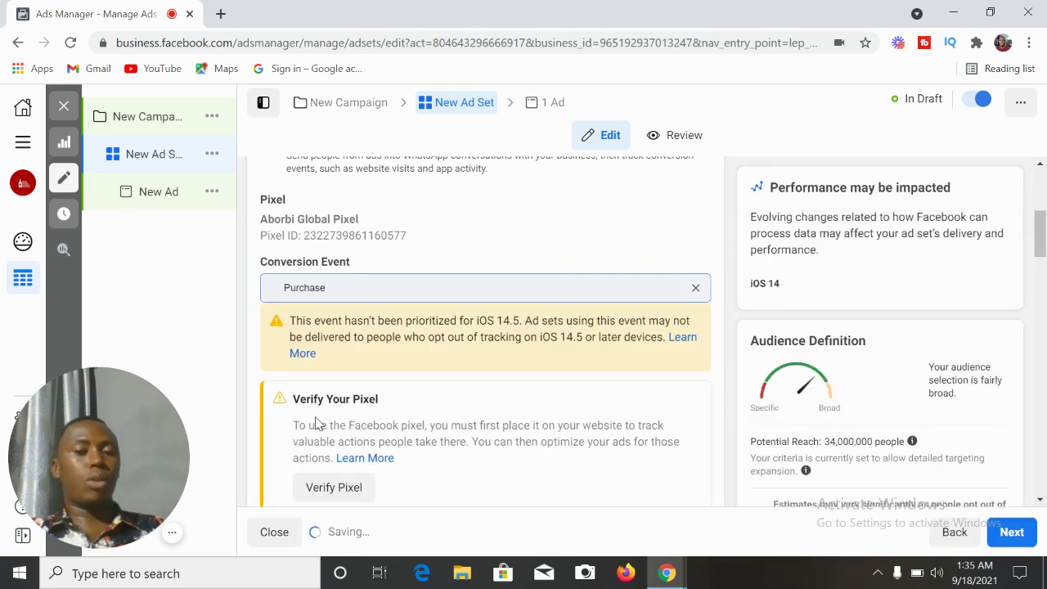
Add the Cake interest to the ad set's detailed targeting and check the audience's potential reach.
drag(1040, 244, 1043, 401)
mouse_move(377, 269)
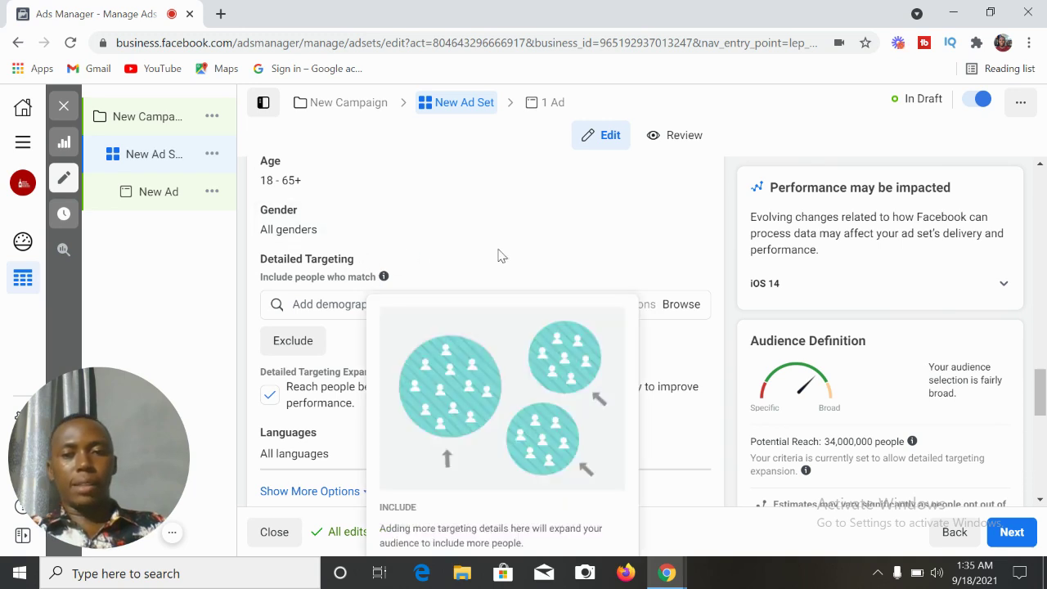
drag(1039, 390, 1008, 374)
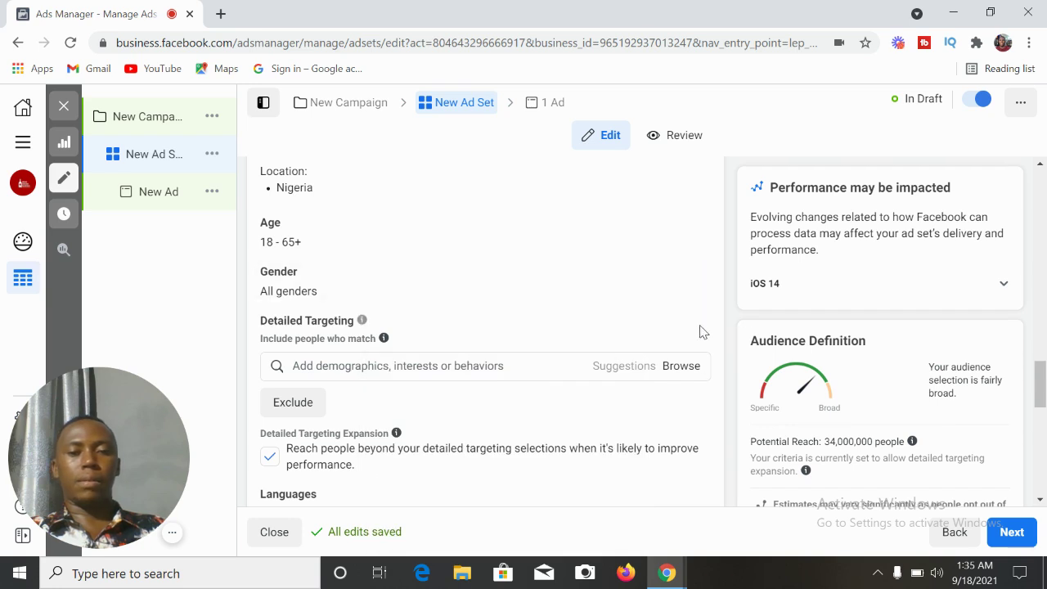
click(388, 369)
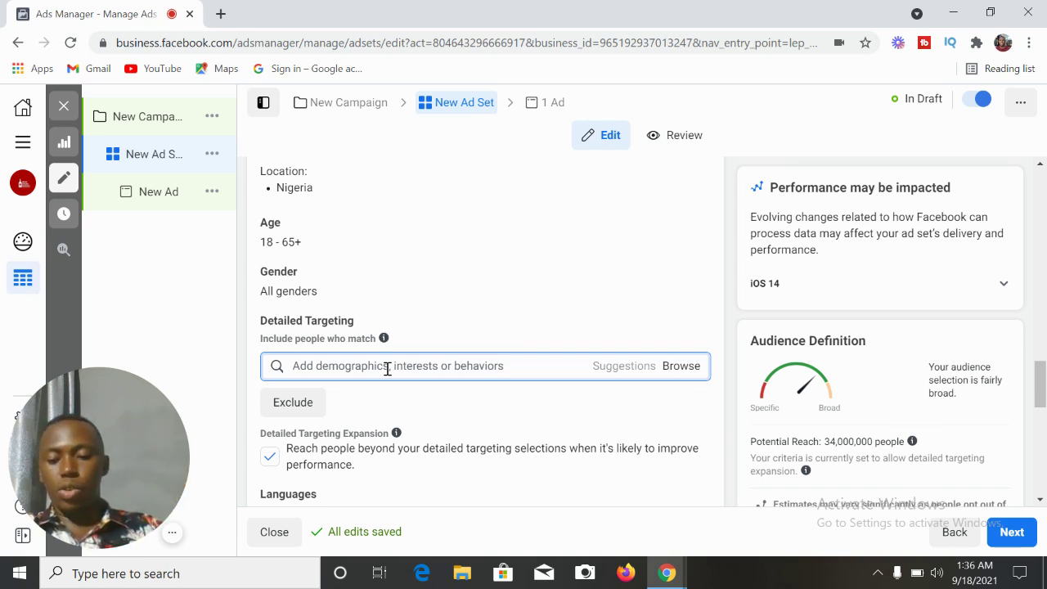
text(cake)
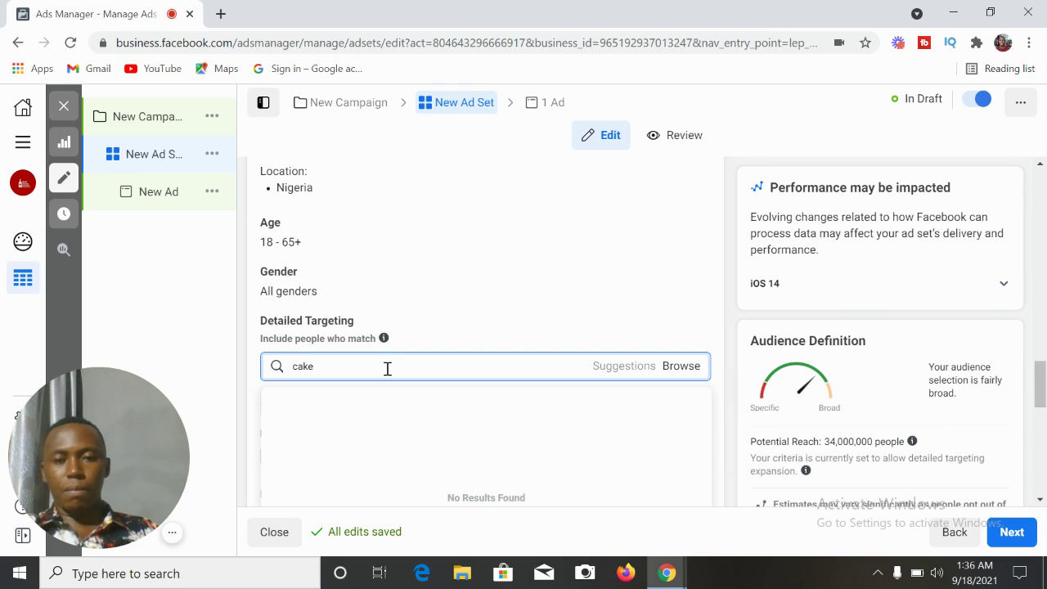
key(BackSpace)
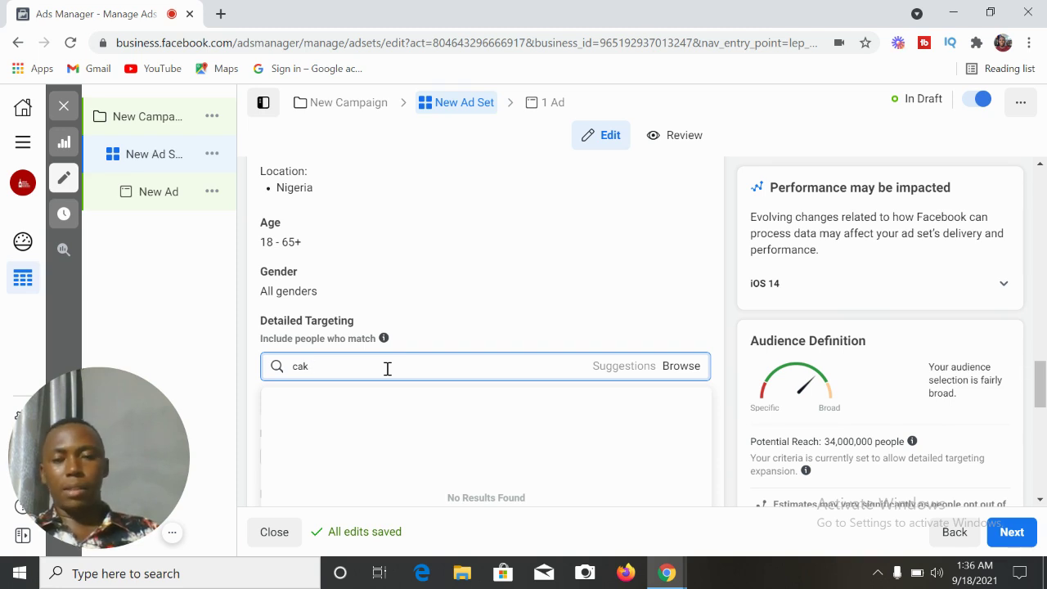
key(BackSpace)
key(BackSpace)
key(BackSpace)
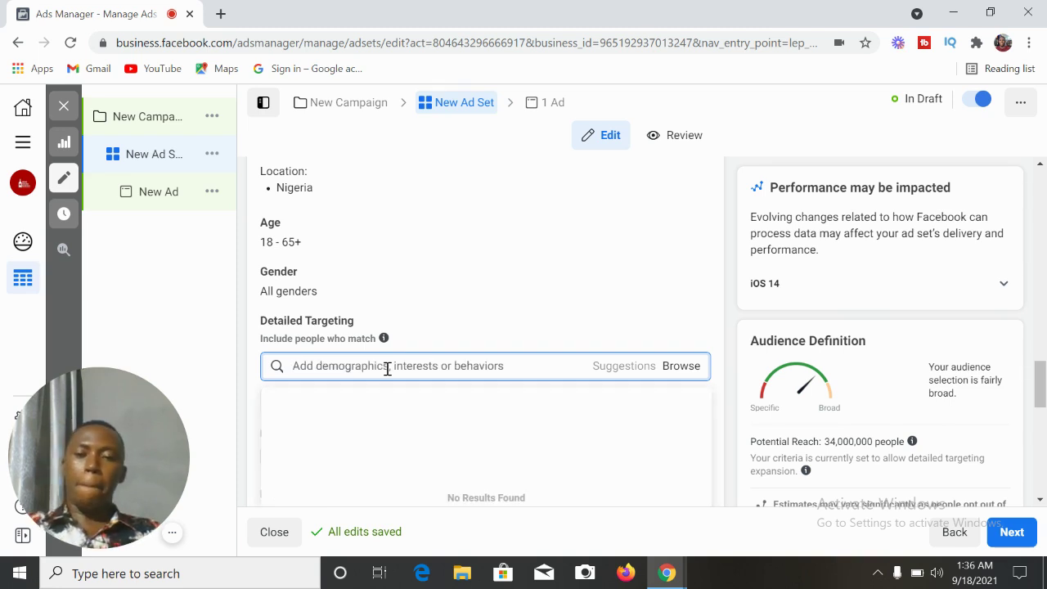
text(cake)
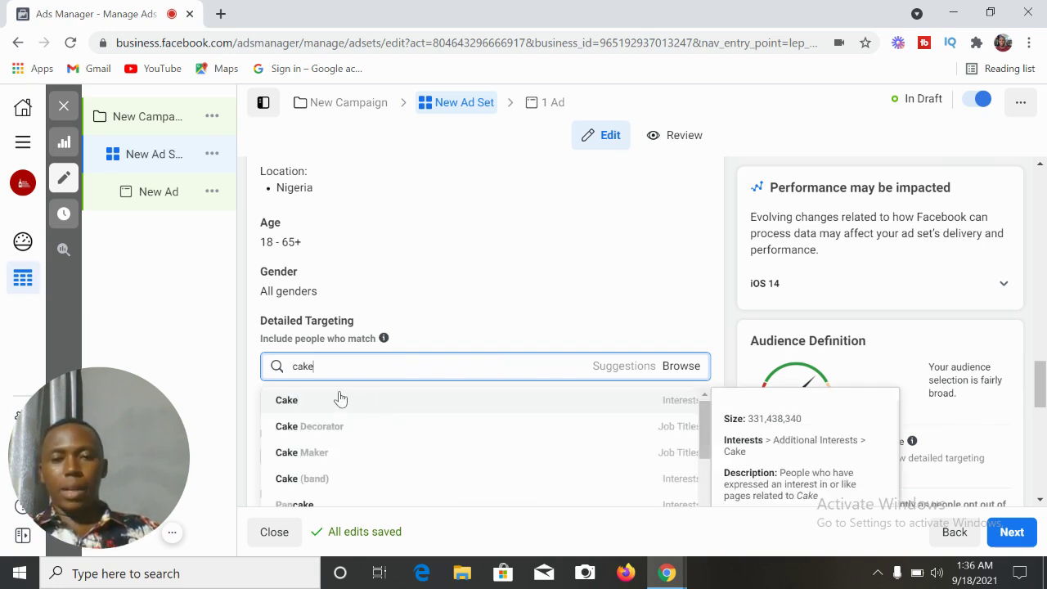
mouse_move(678, 400)
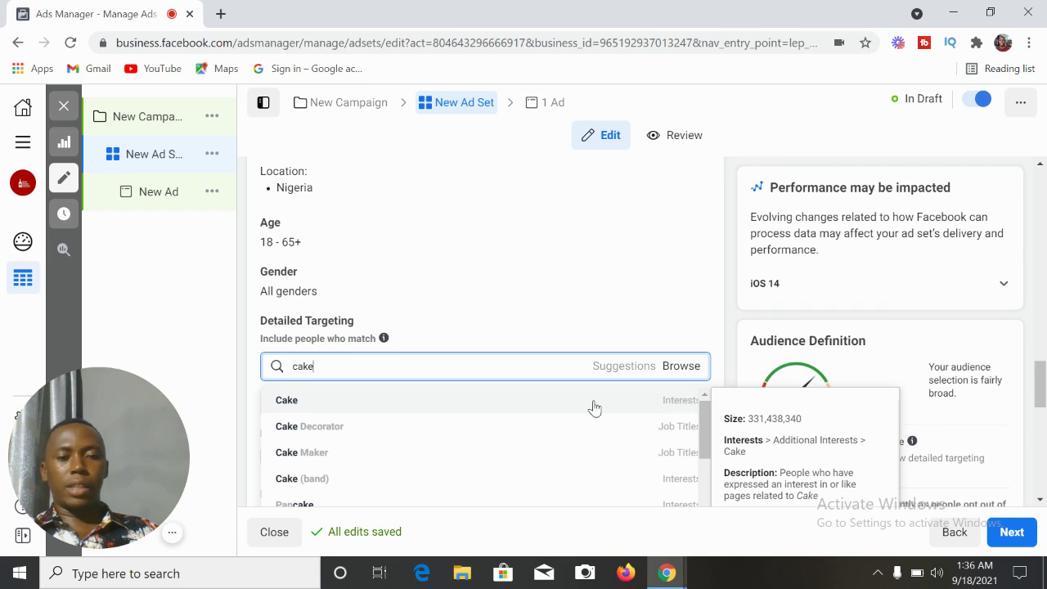
click(378, 404)
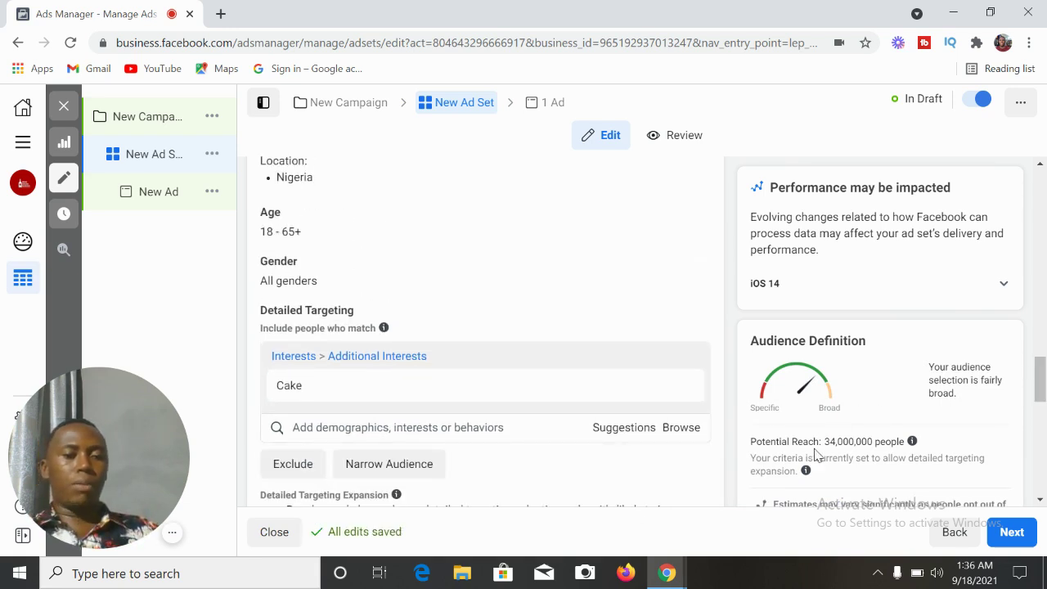
drag(748, 442, 930, 420)
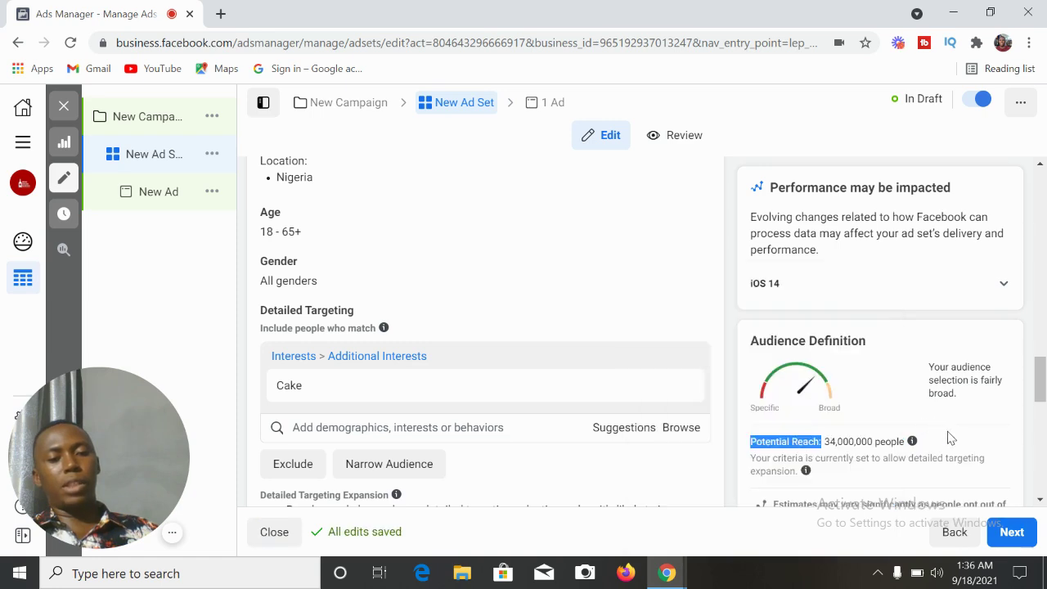
double_click(849, 442)
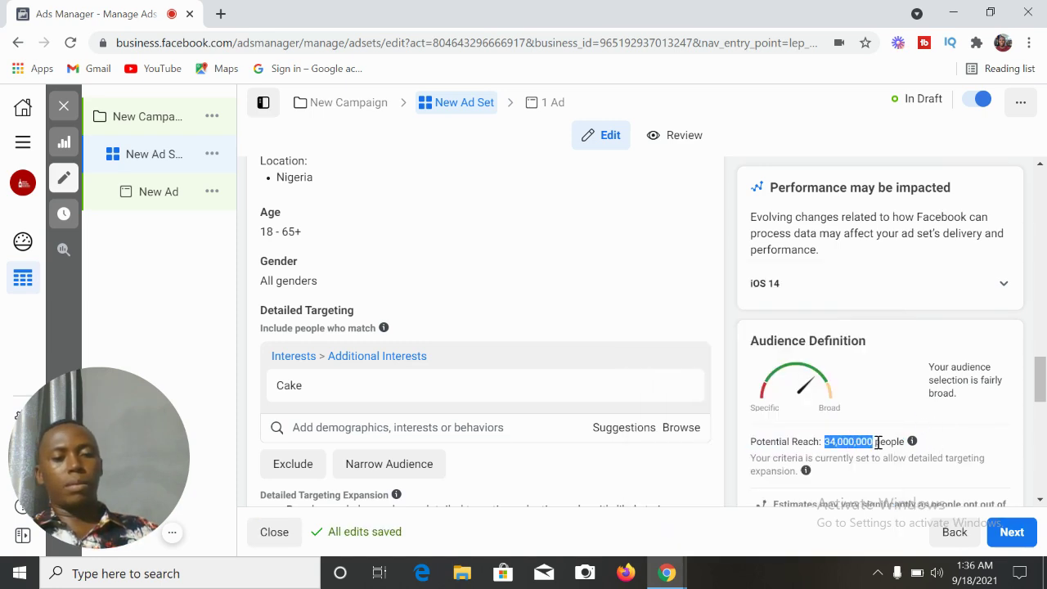
click(830, 457)
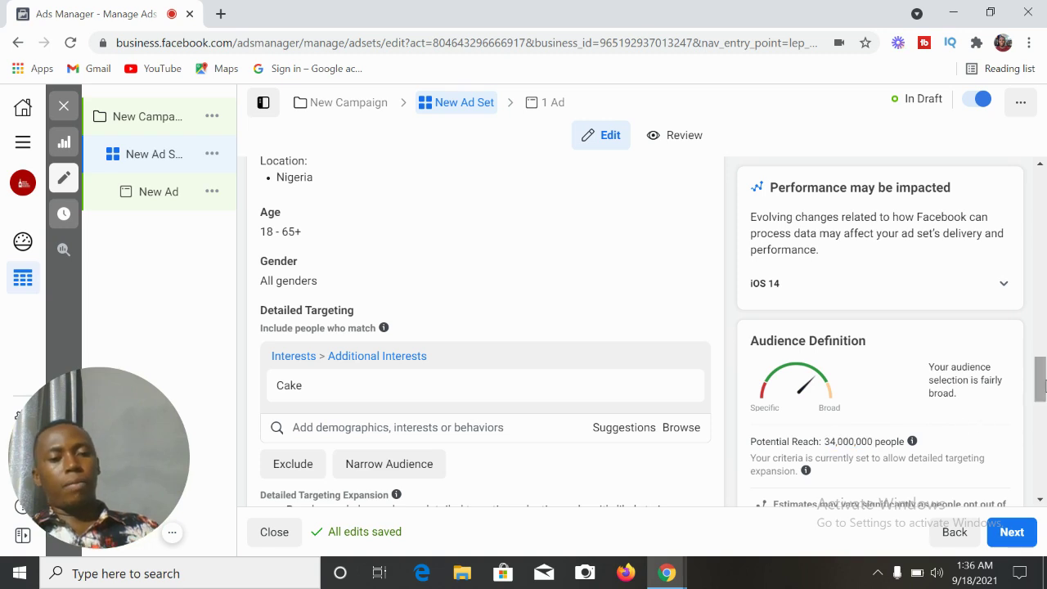
Try adding the Engaged Shoppers behavior alongside the Cake interest in the same targeting group and check the potential reach.
drag(1038, 382, 1041, 396)
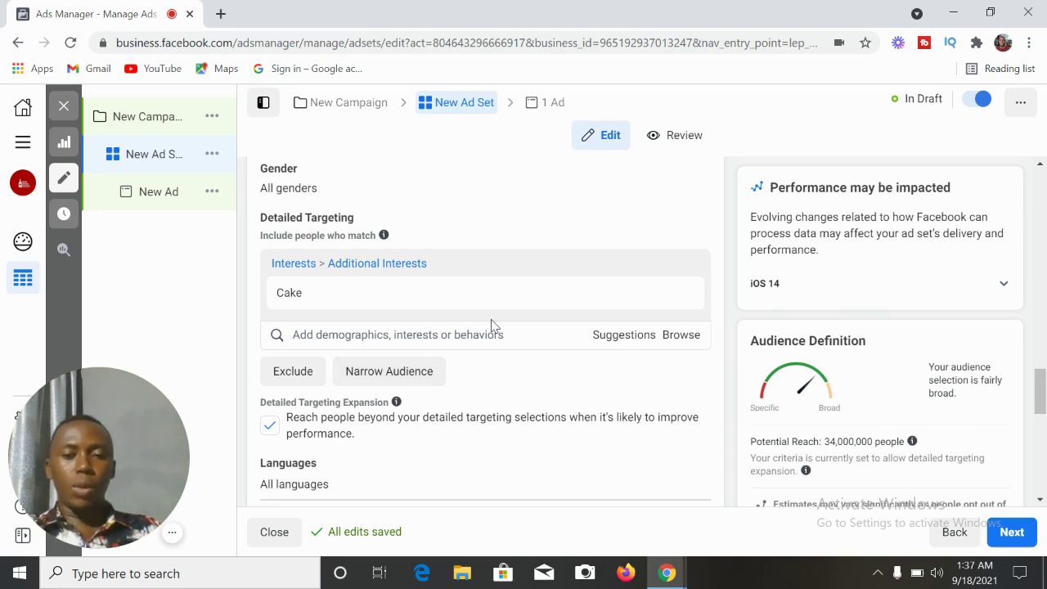
click(428, 337)
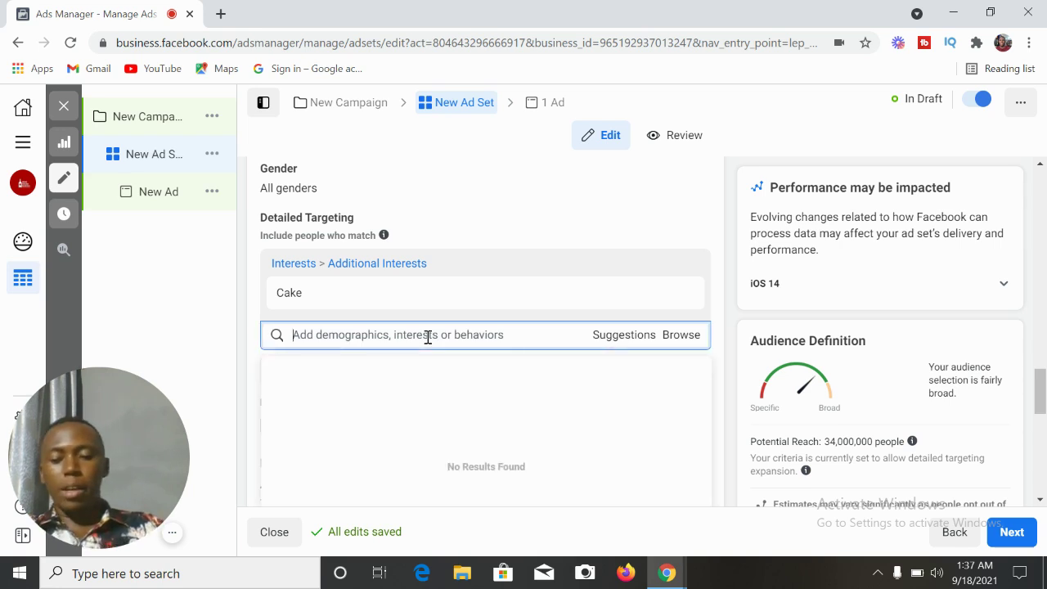
text(enag)
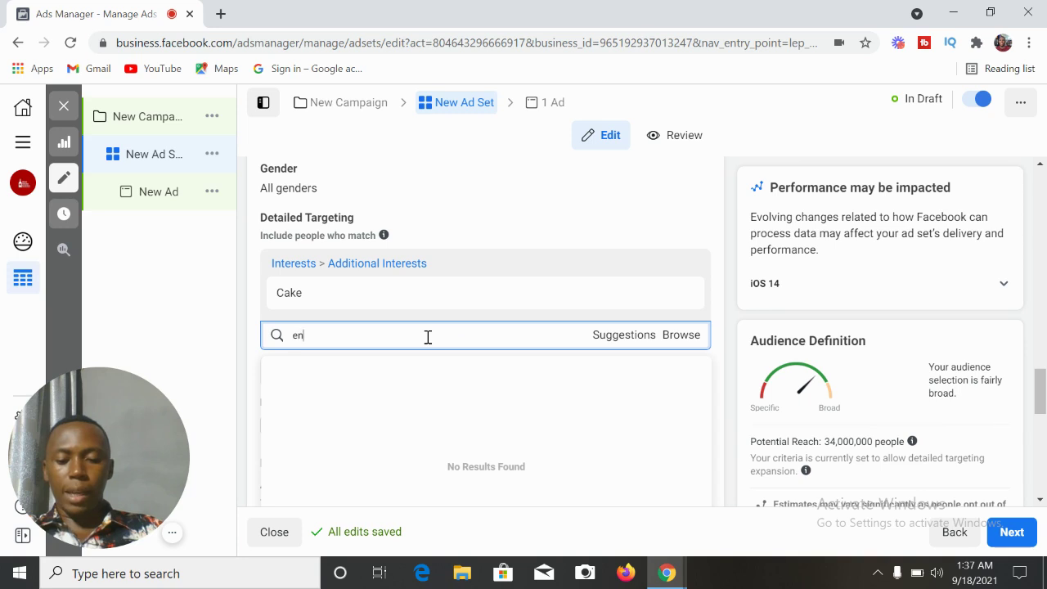
key(BackSpace)
key(BackSpace)
text(gaged)
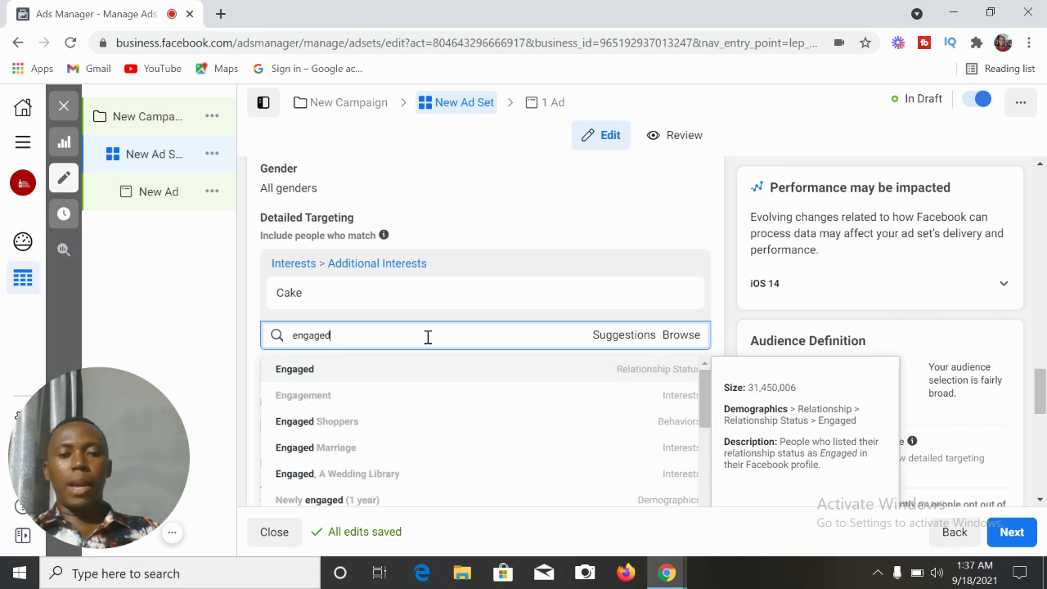
click(350, 421)
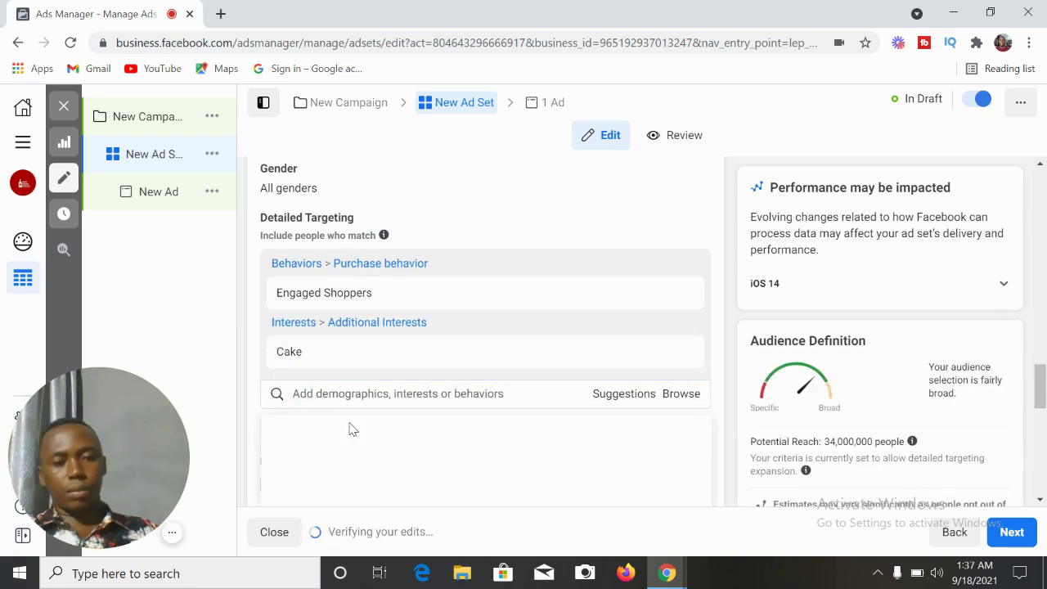
double_click(842, 441)
click(842, 442)
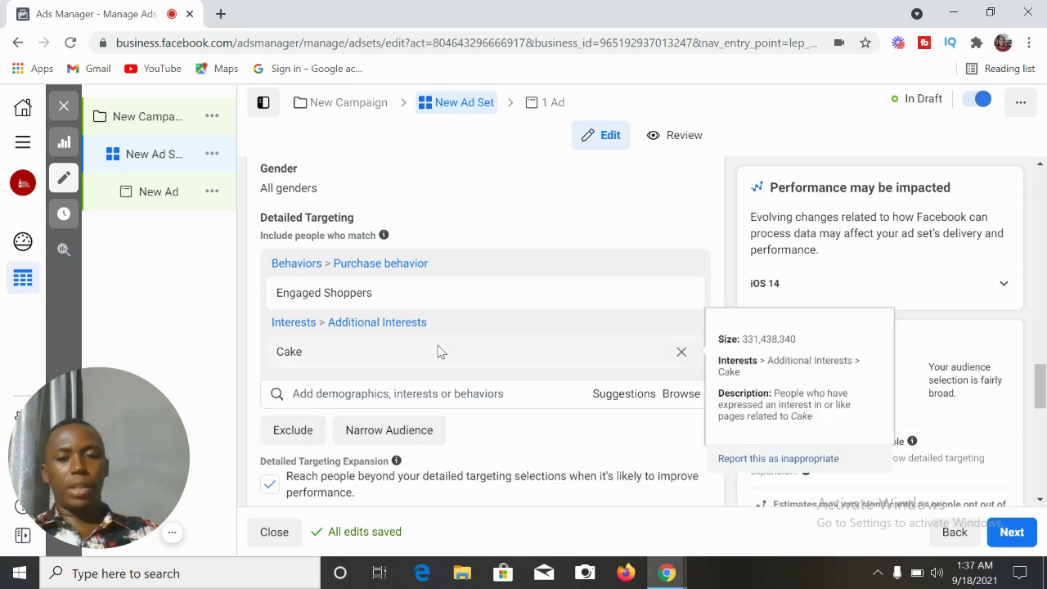
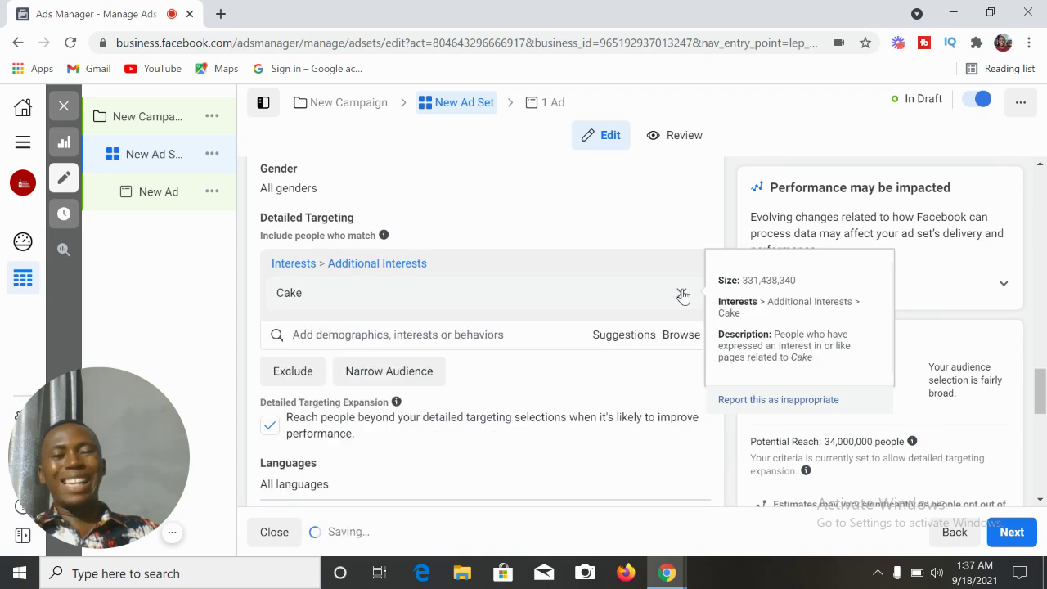
Narrow the Cake audience so people must also match the Engaged Shoppers behavior, and check the potential reach.
click(397, 377)
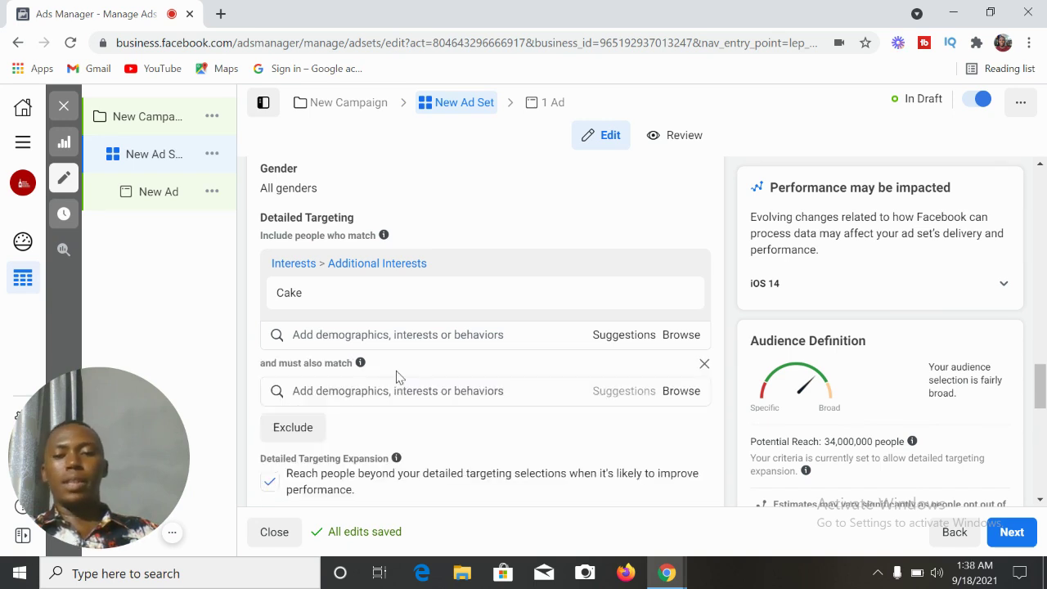
click(385, 392)
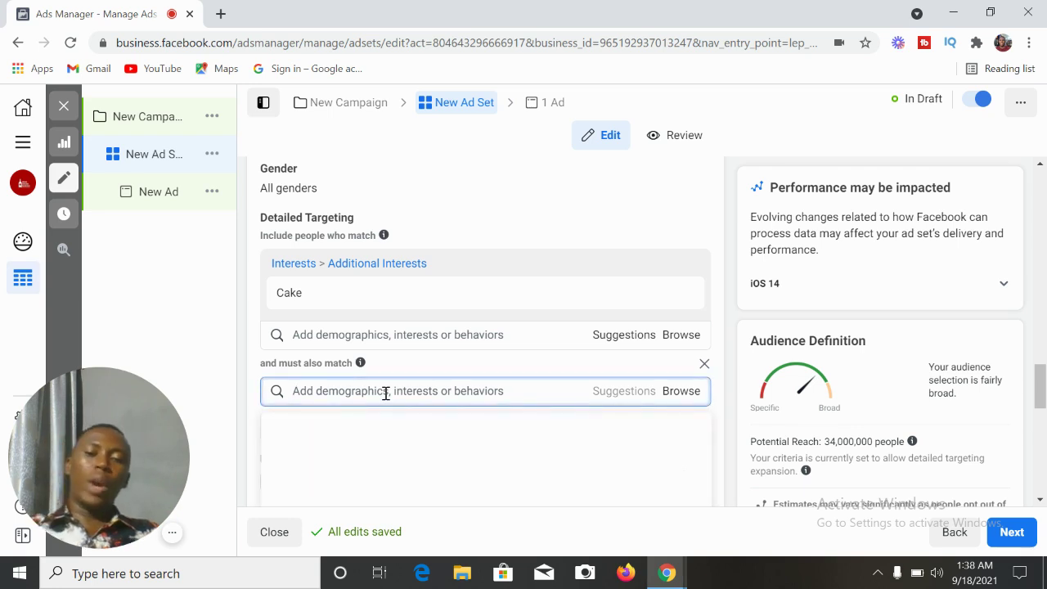
text(engaged shopper)
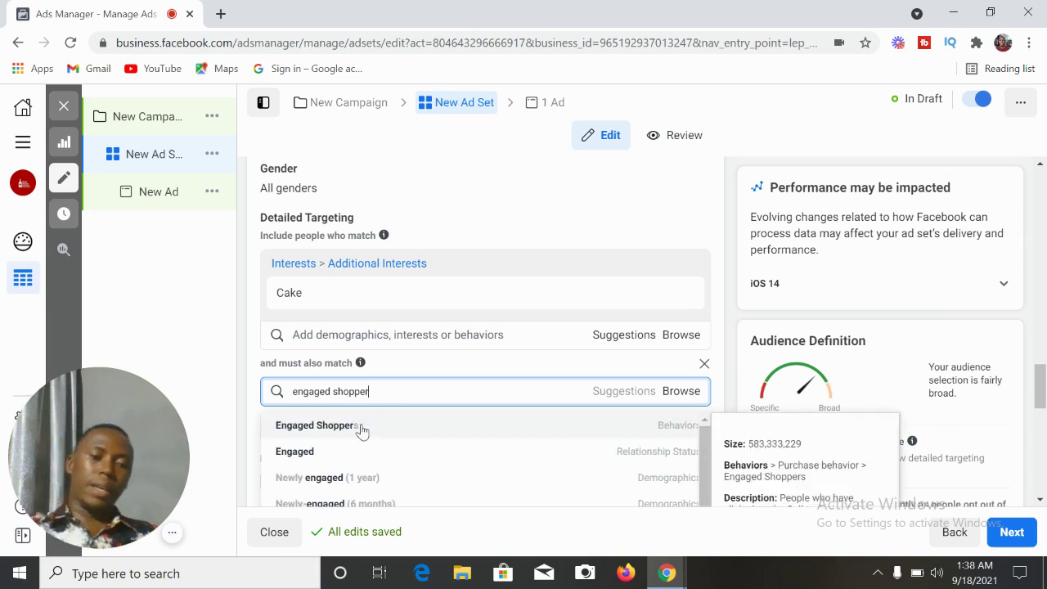
drag(1039, 384, 1043, 403)
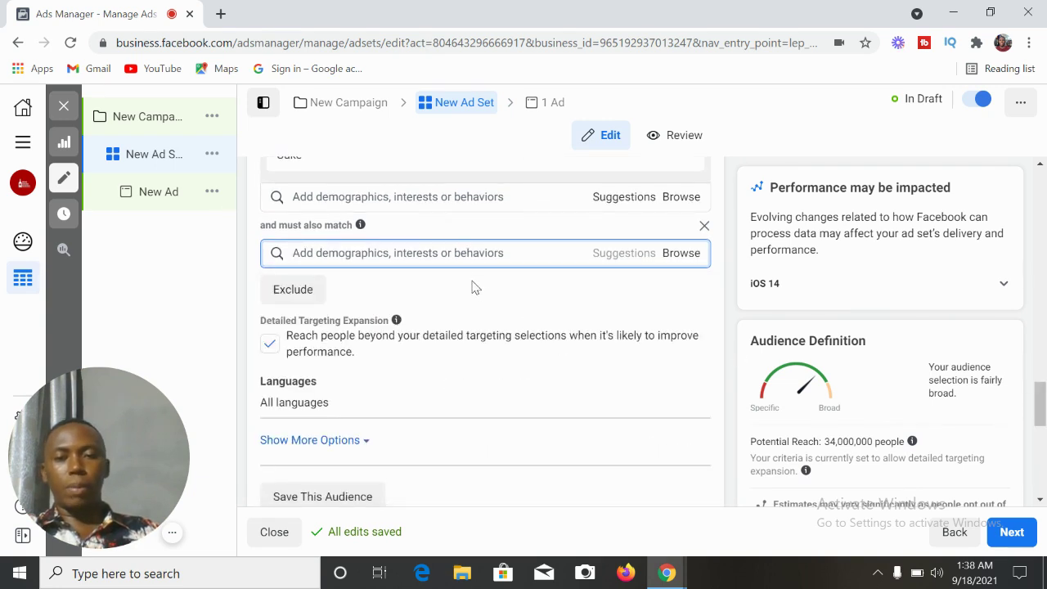
text(engaged)
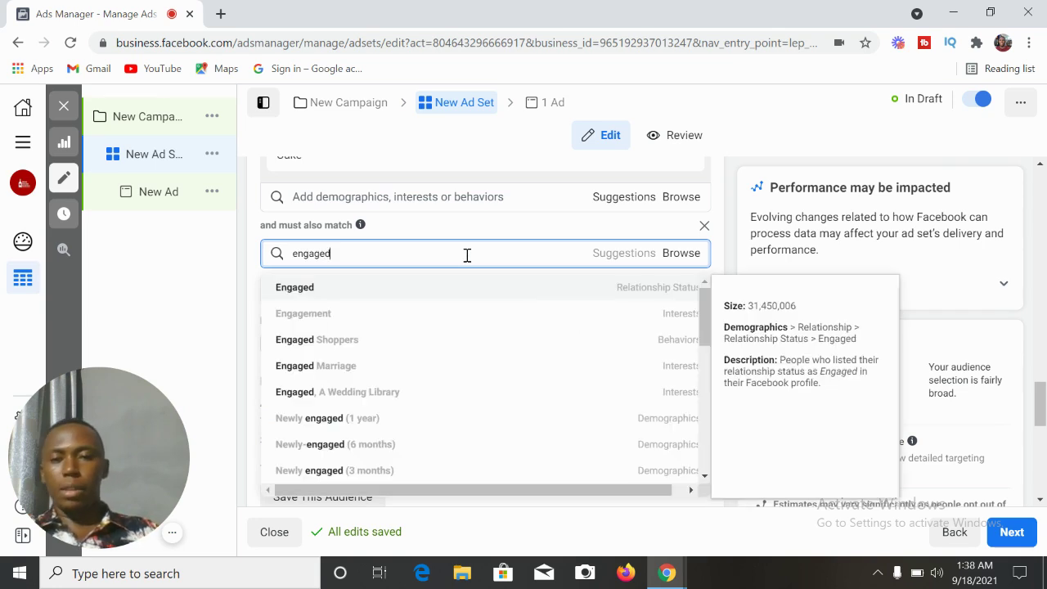
text( sho)
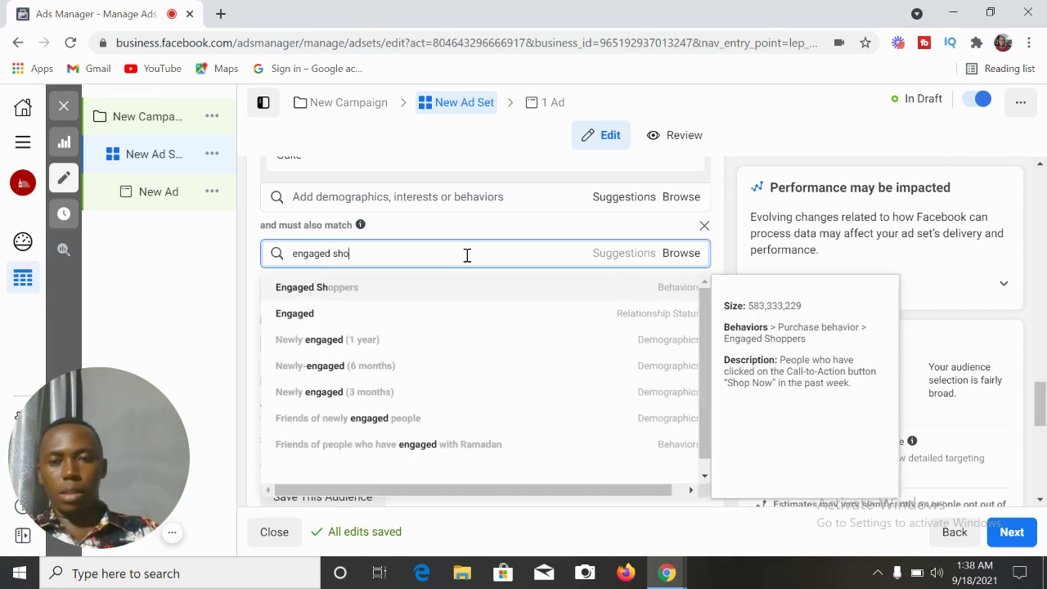
text(ppers)
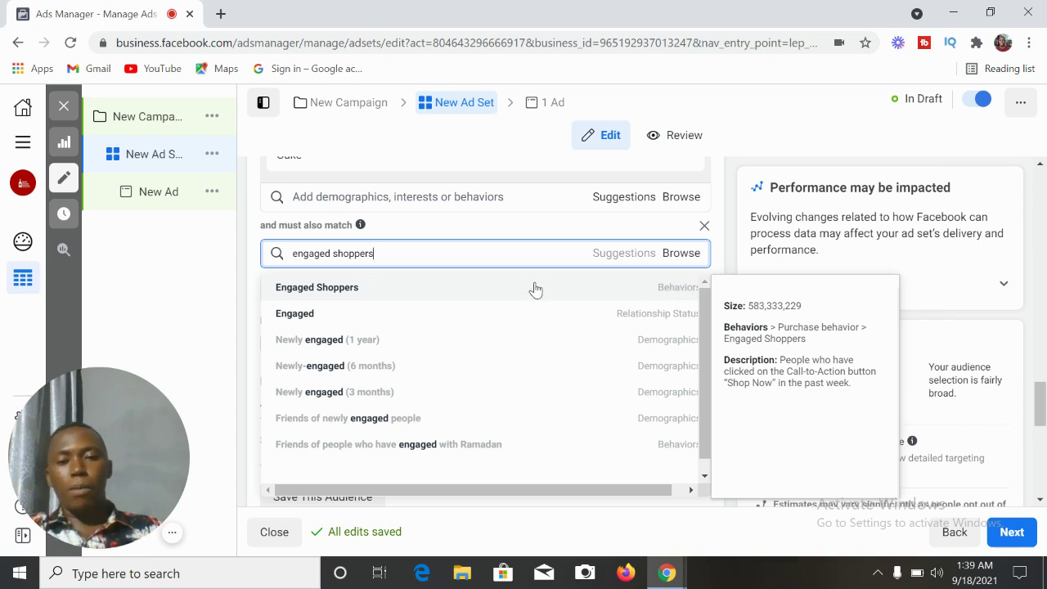
click(442, 293)
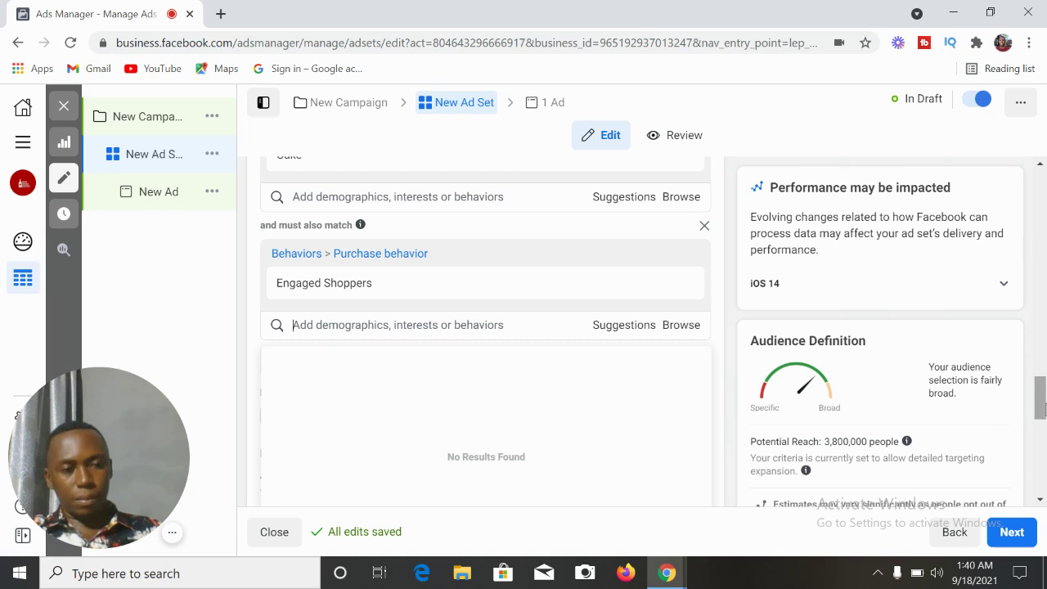
drag(1043, 401, 1045, 417)
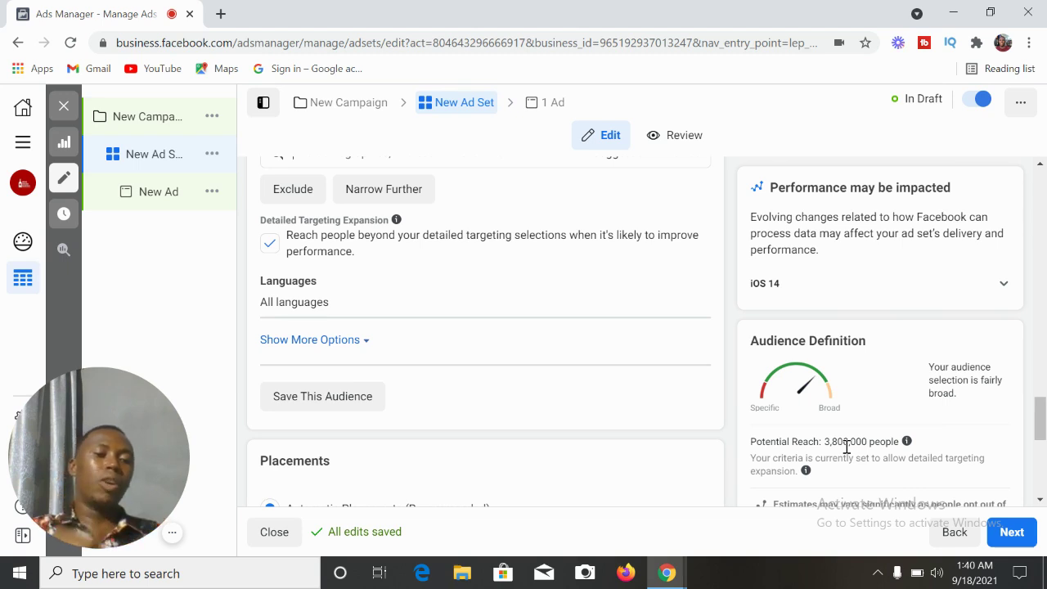
drag(824, 440, 868, 441)
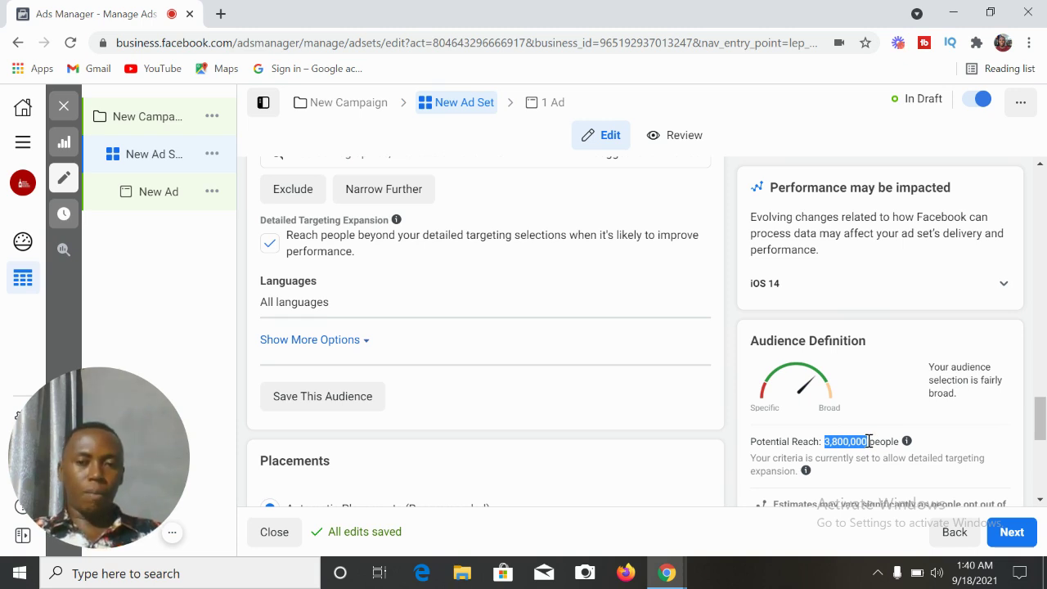
drag(1038, 413, 1037, 390)
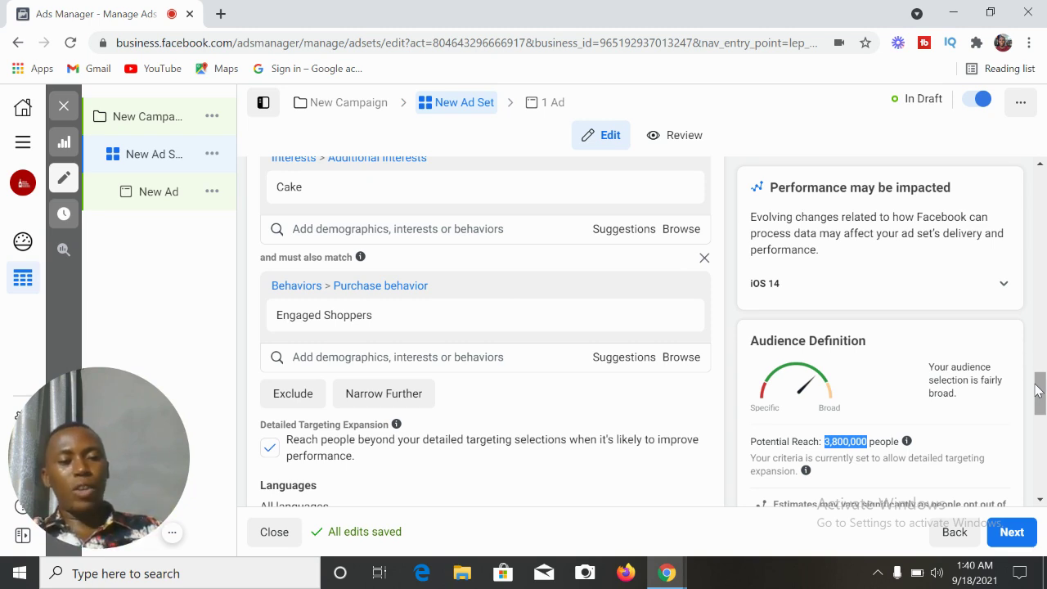
click(855, 442)
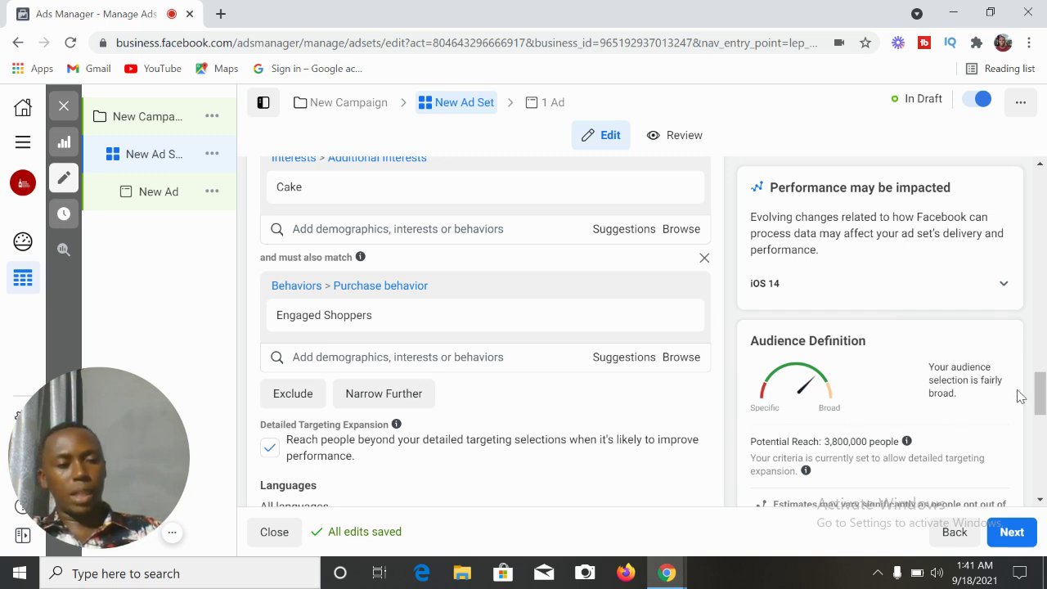
Remove the Cake interest and the whole must-also-match group with Engaged Shoppers from the detailed targeting.
mouse_move(1042, 398)
mouse_down()
mouse_move(1043, 354)
mouse_move(1043, 452)
mouse_move(1042, 378)
mouse_up()
mouse_move(687, 271)
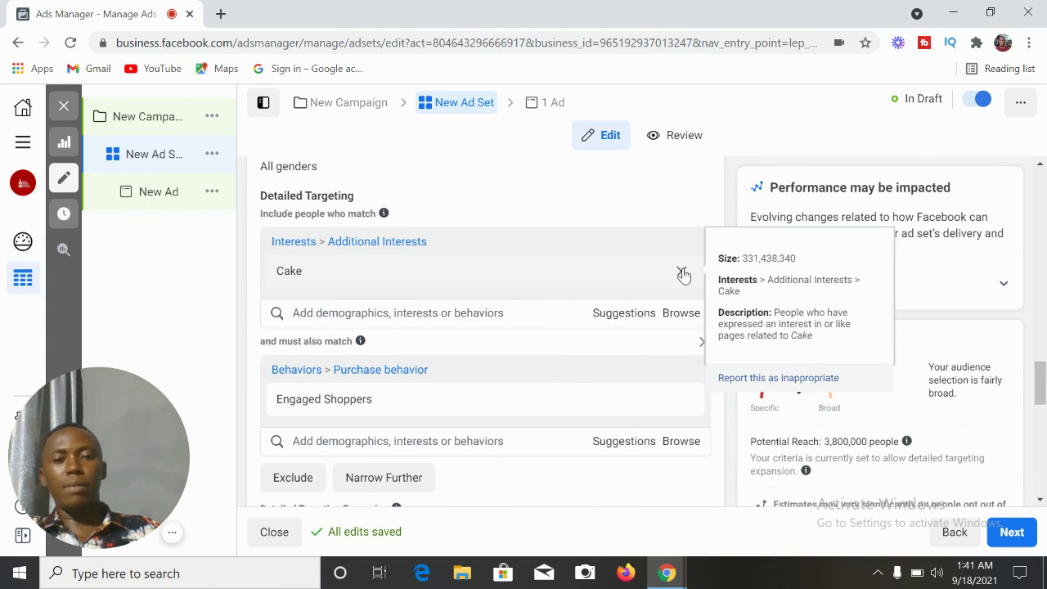
click(682, 272)
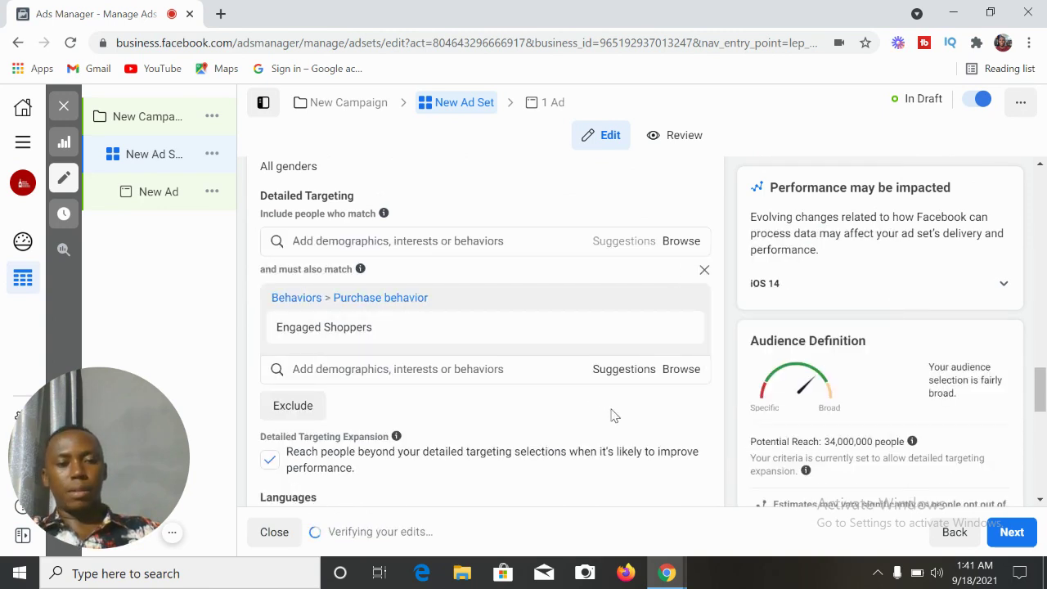
click(573, 369)
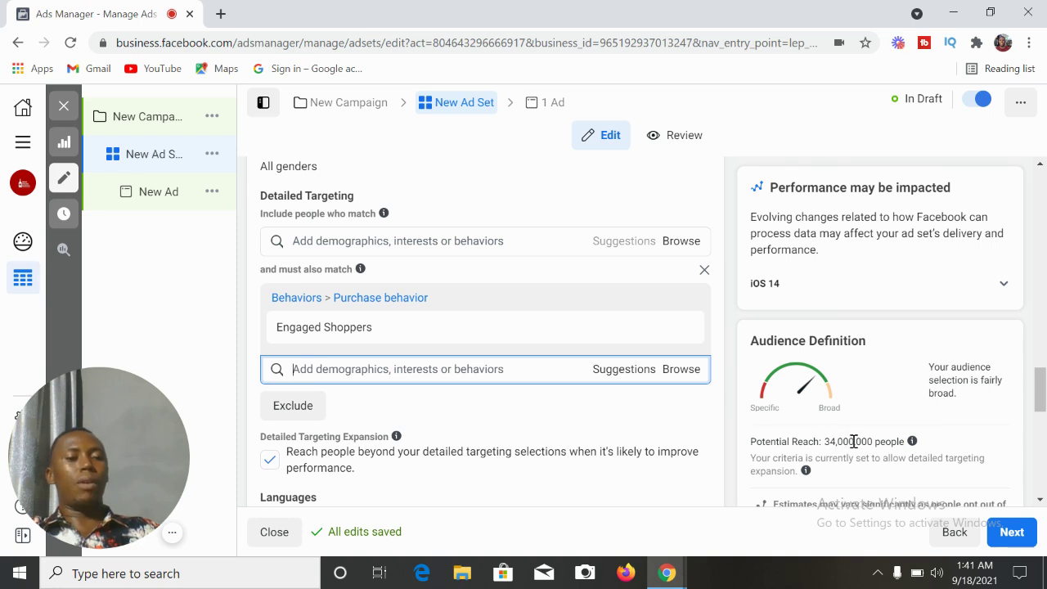
mouse_move(612, 335)
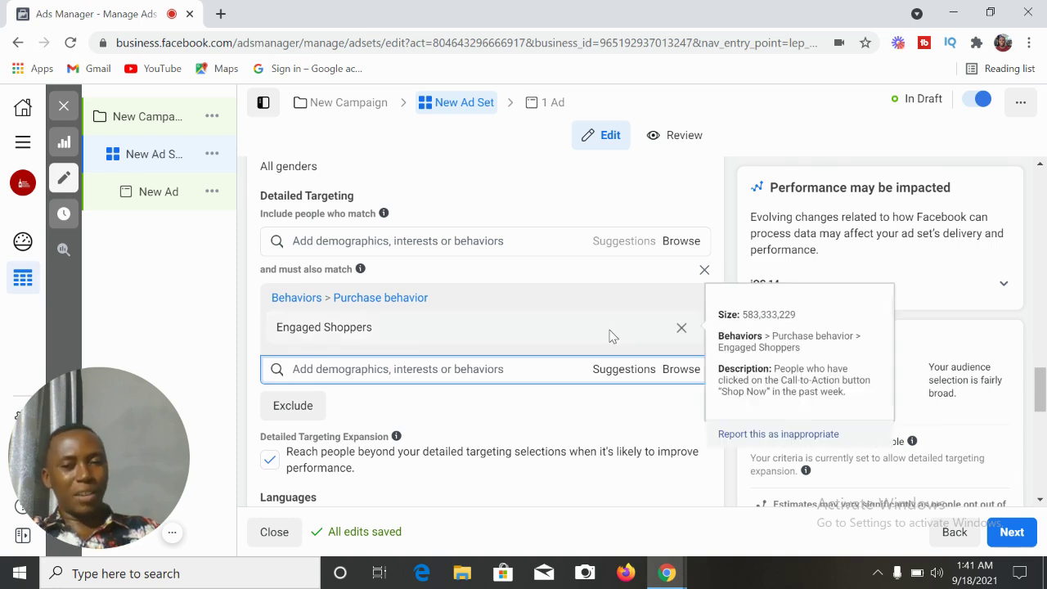
click(703, 271)
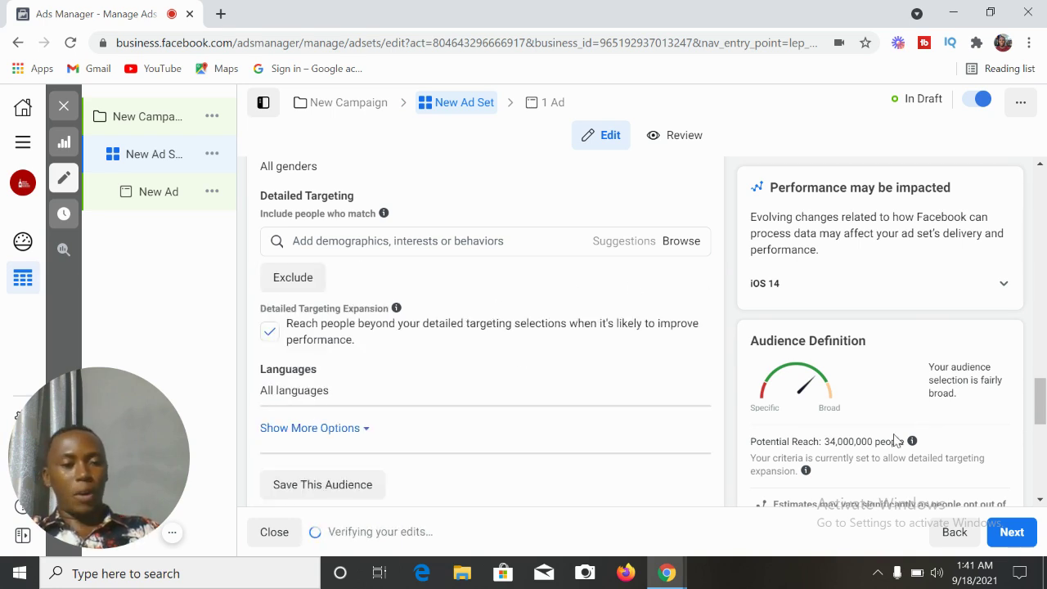
Add the Engaged Shoppers behavior as the only detailed targeting criterion and check the audience's potential reach.
click(439, 254)
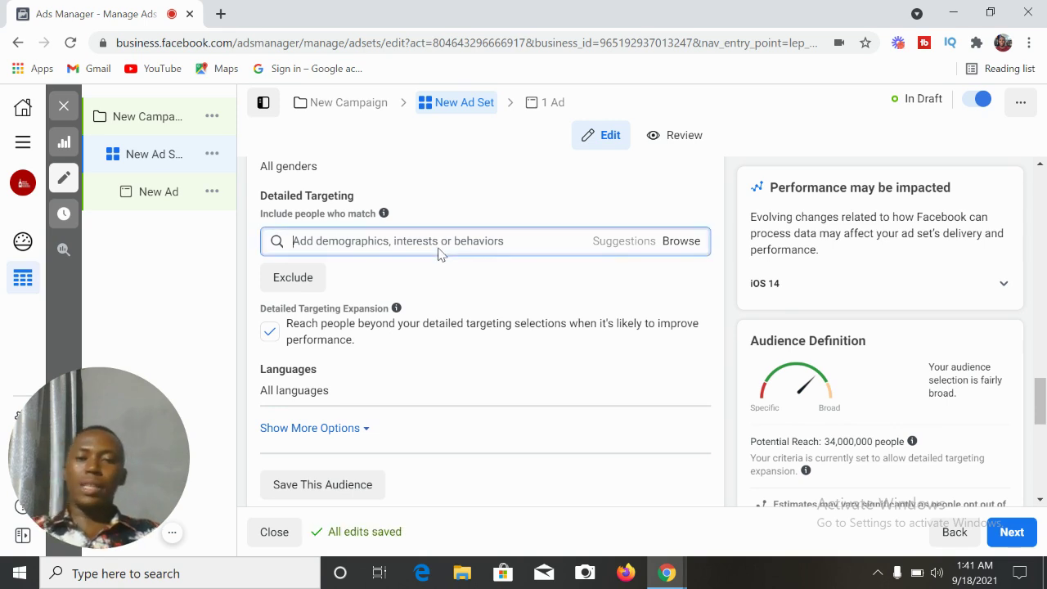
text(engaged shoppers)
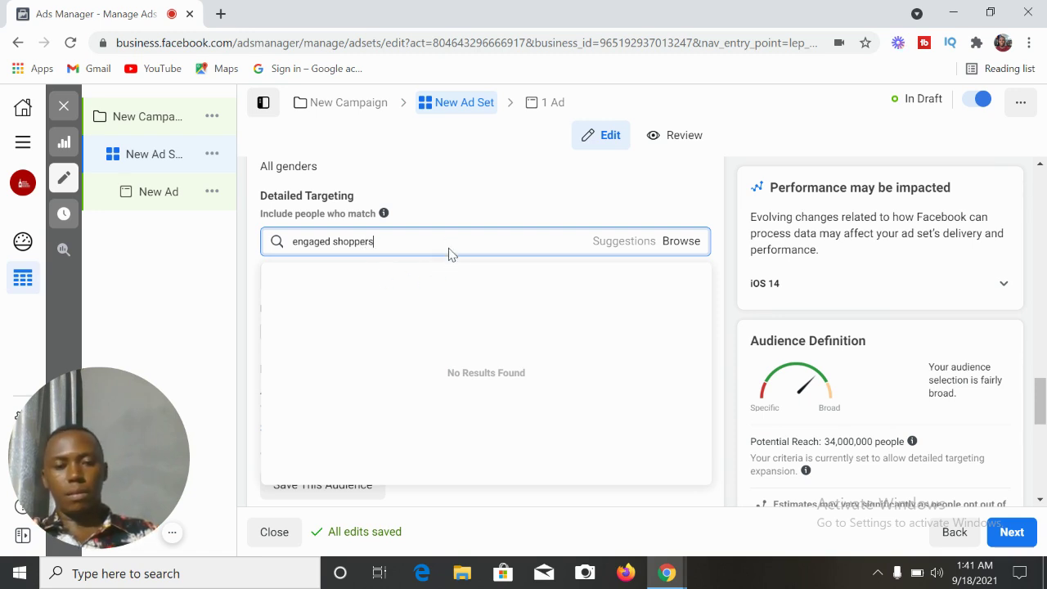
key(BackSpace)
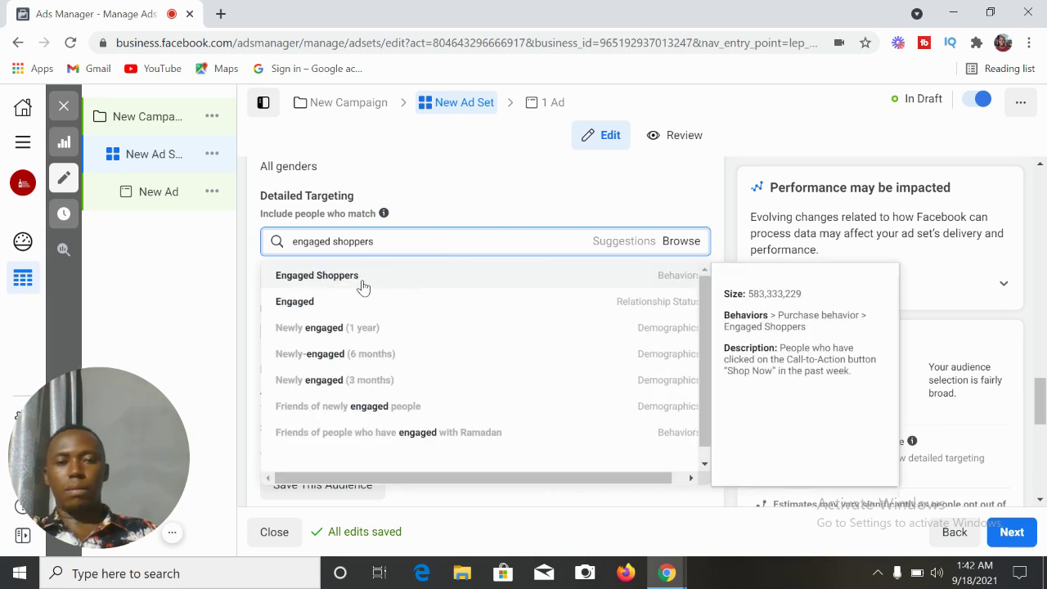
click(362, 279)
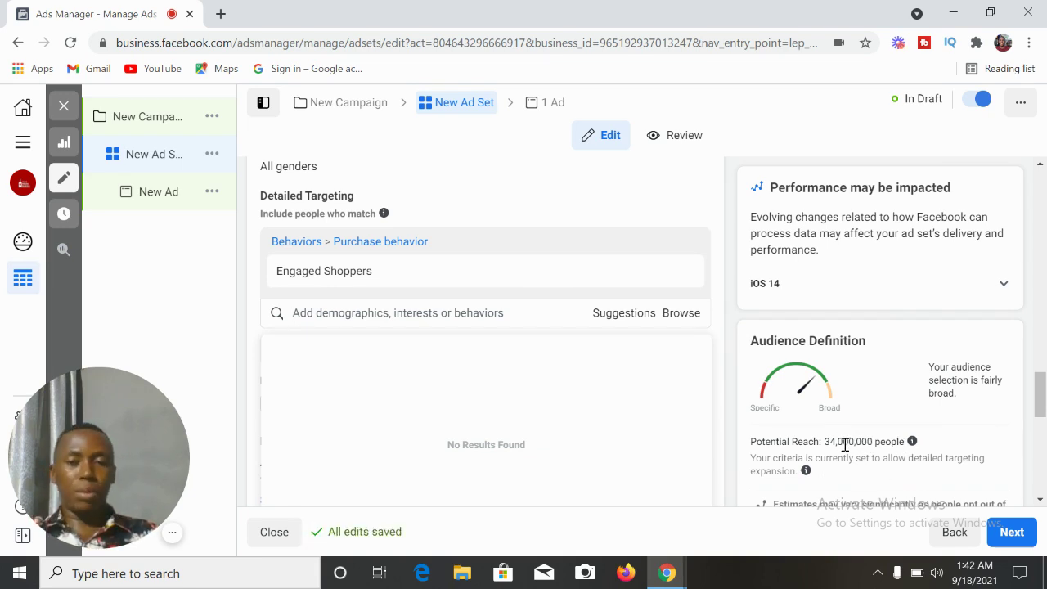
mouse_move(619, 292)
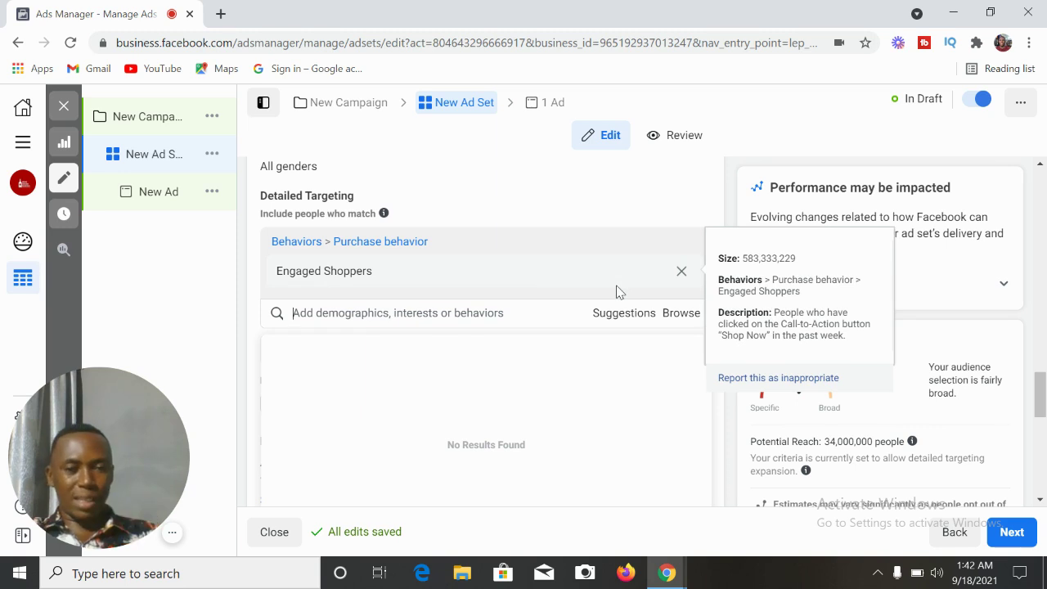
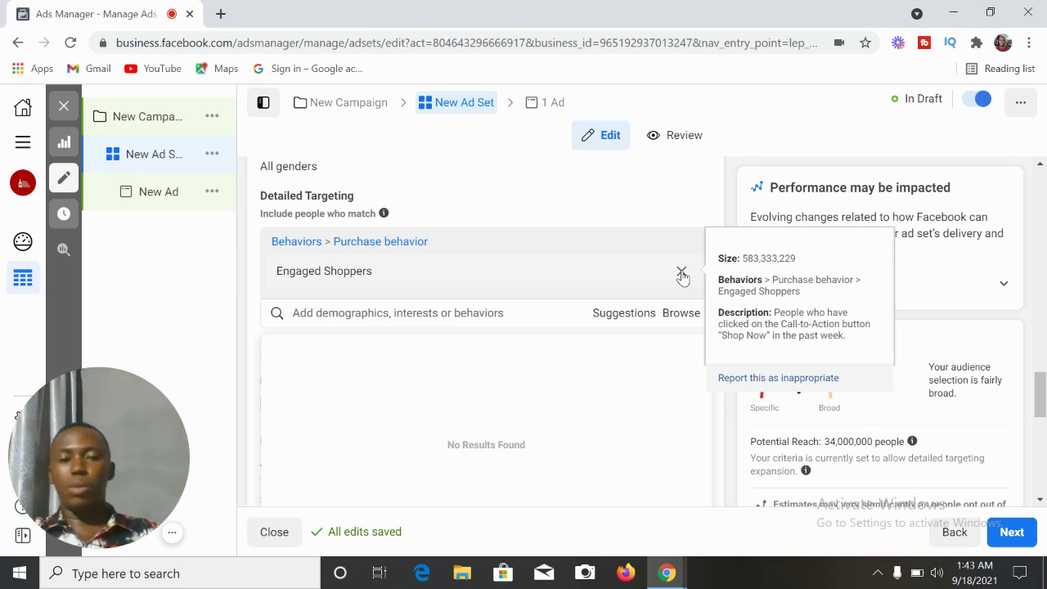
Replace the Engaged Shoppers behavior with the Cake interest in the main detailed targeting group.
click(681, 272)
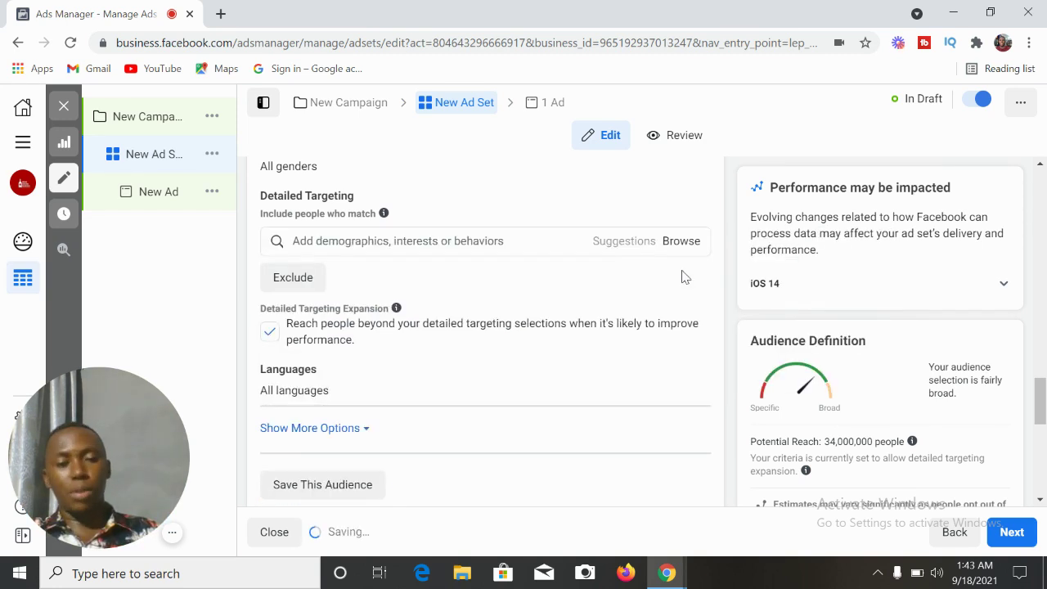
click(476, 242)
text(c)
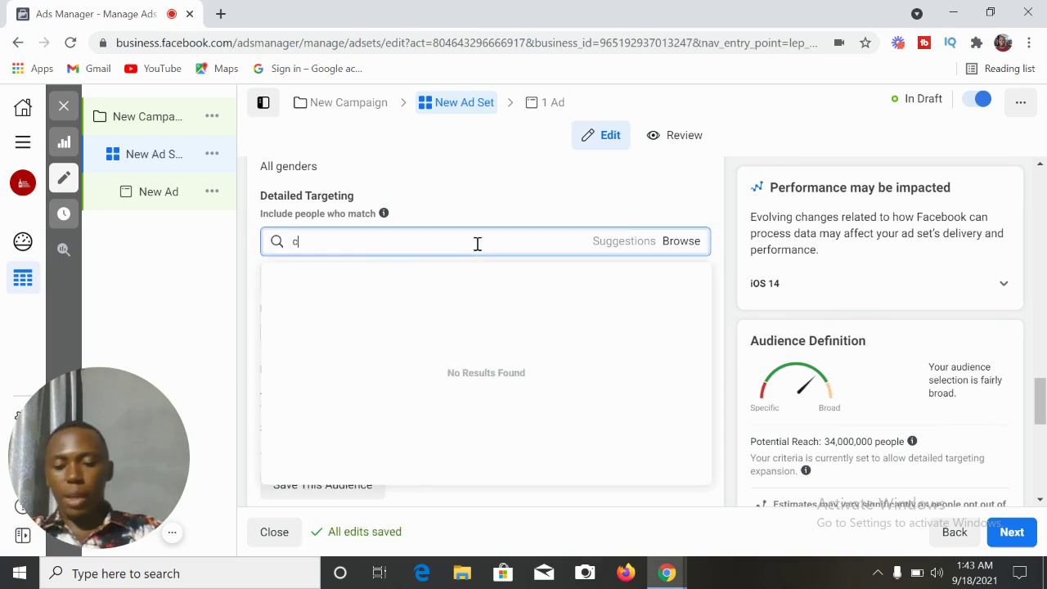
text(ake)
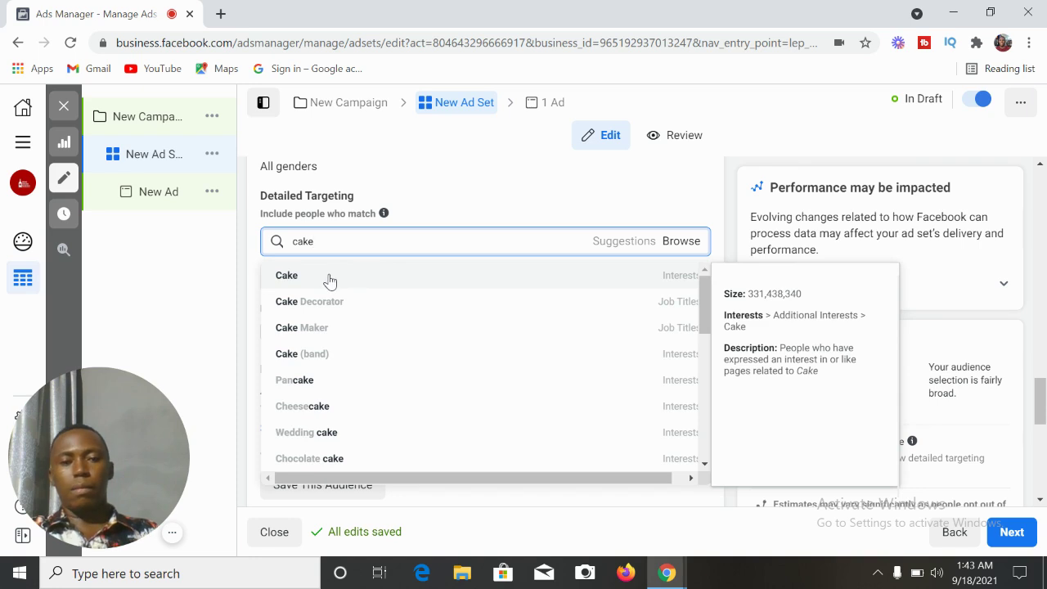
click(330, 278)
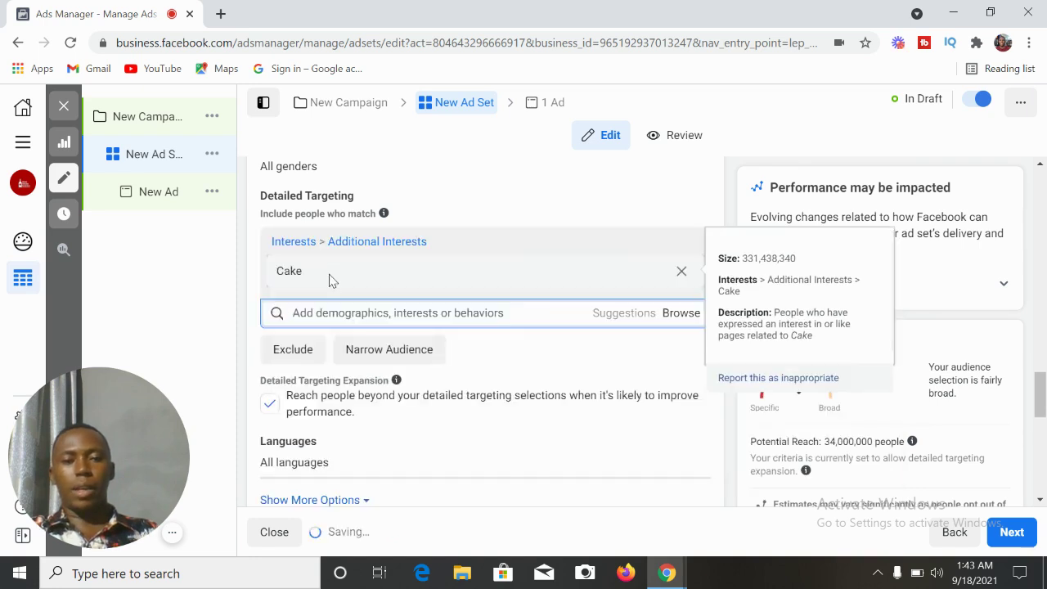
click(483, 297)
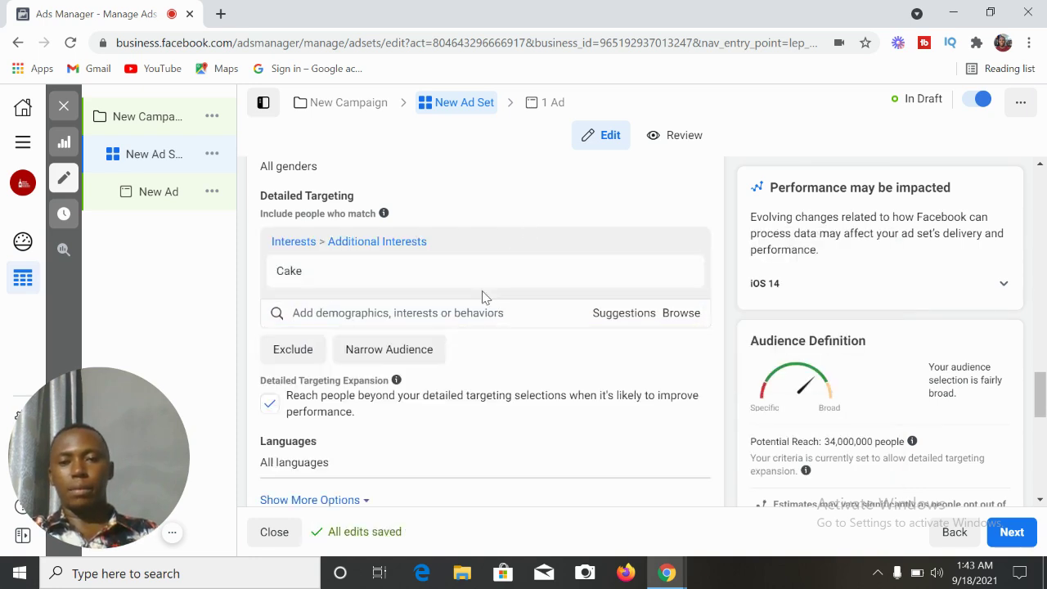
Narrow the audience with a must-also-match group containing the Engaged Shoppers purchase behavior.
click(429, 350)
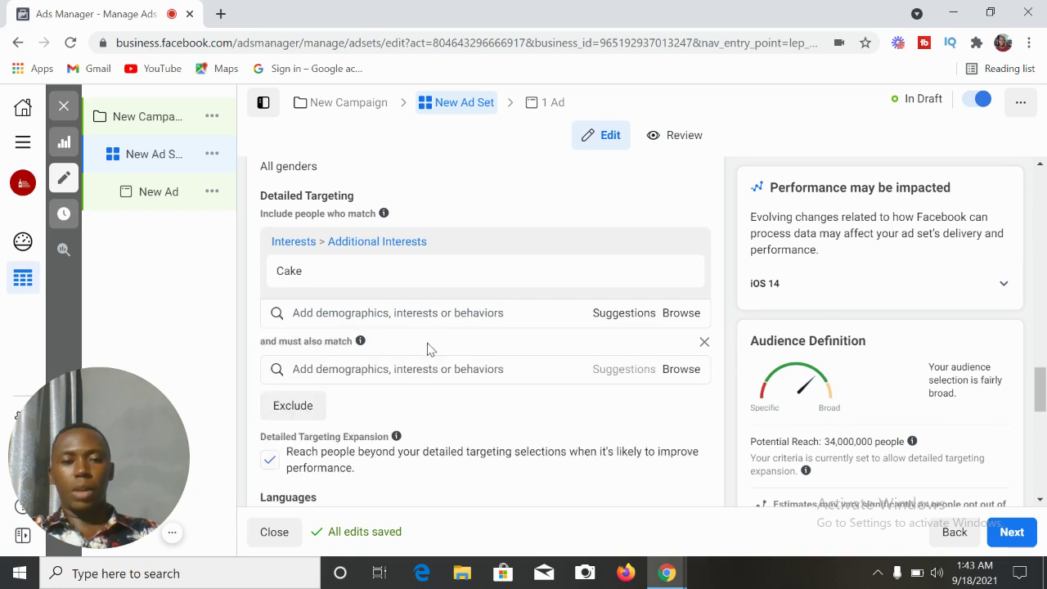
click(415, 373)
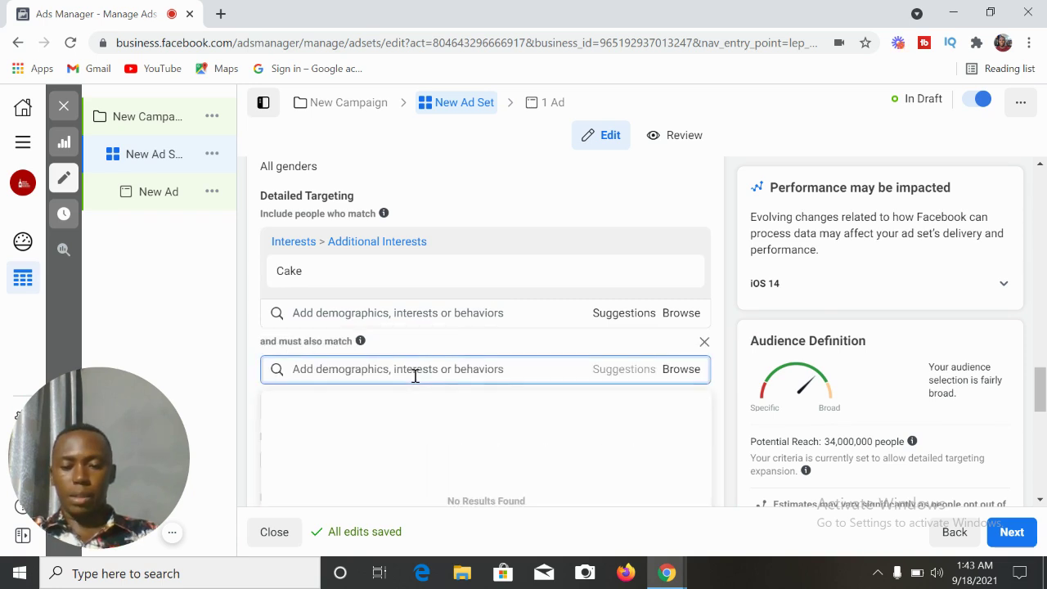
text(en)
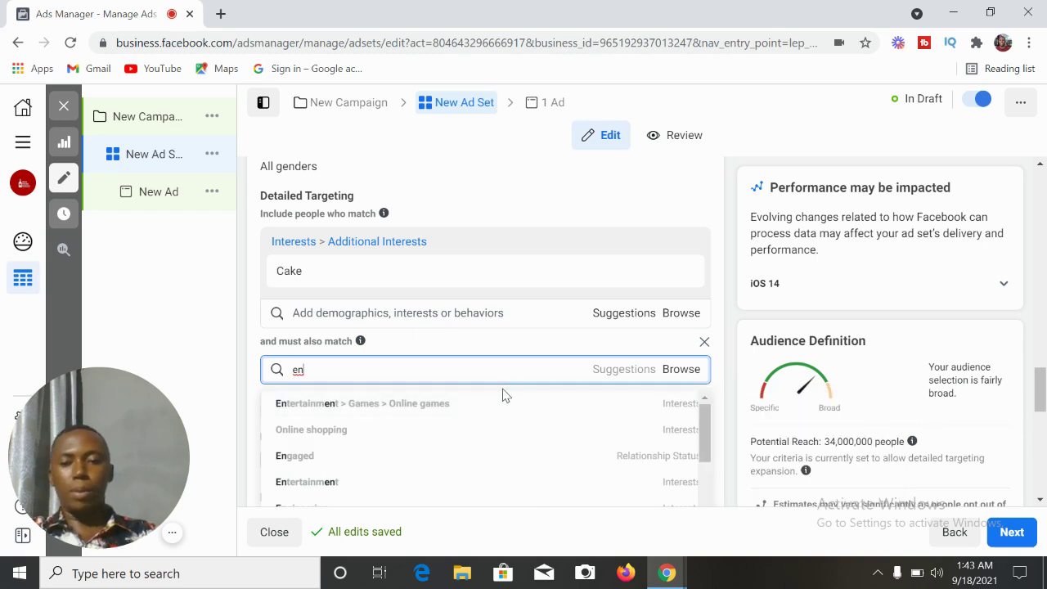
text(gaged)
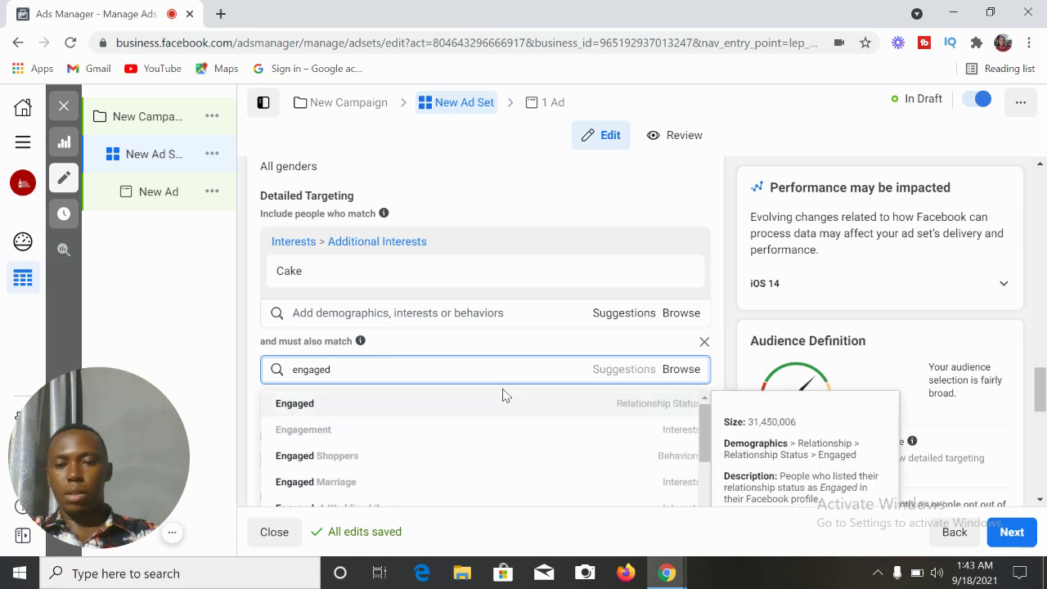
click(350, 465)
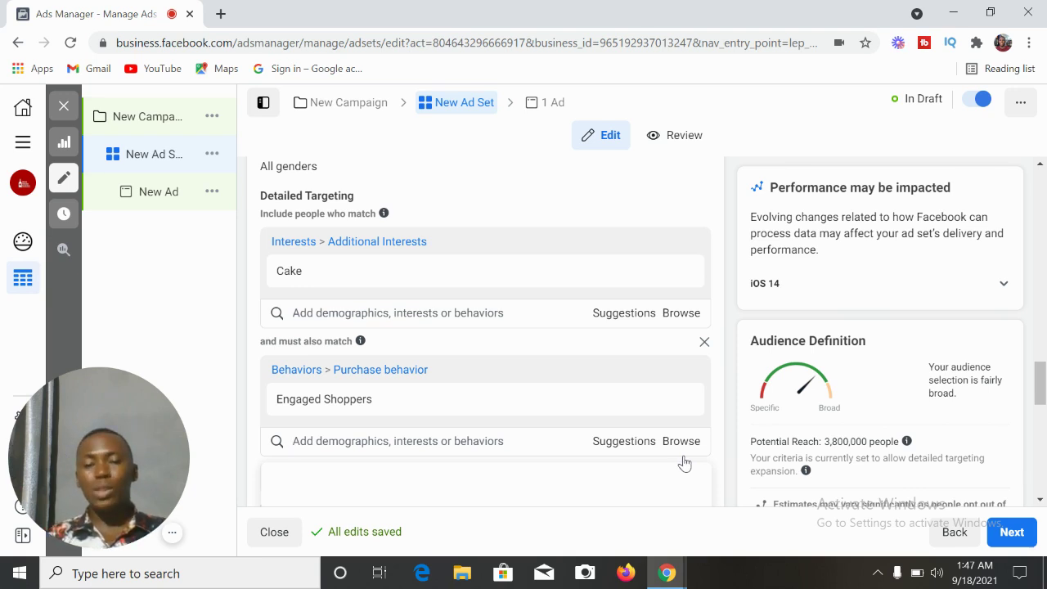
mouse_move(400, 265)
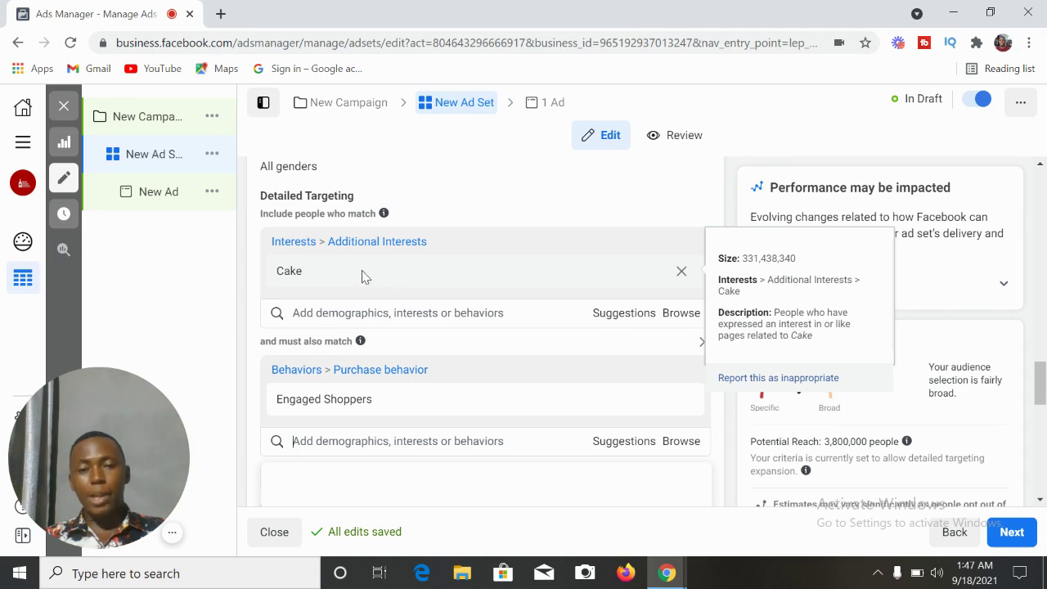
mouse_move(304, 385)
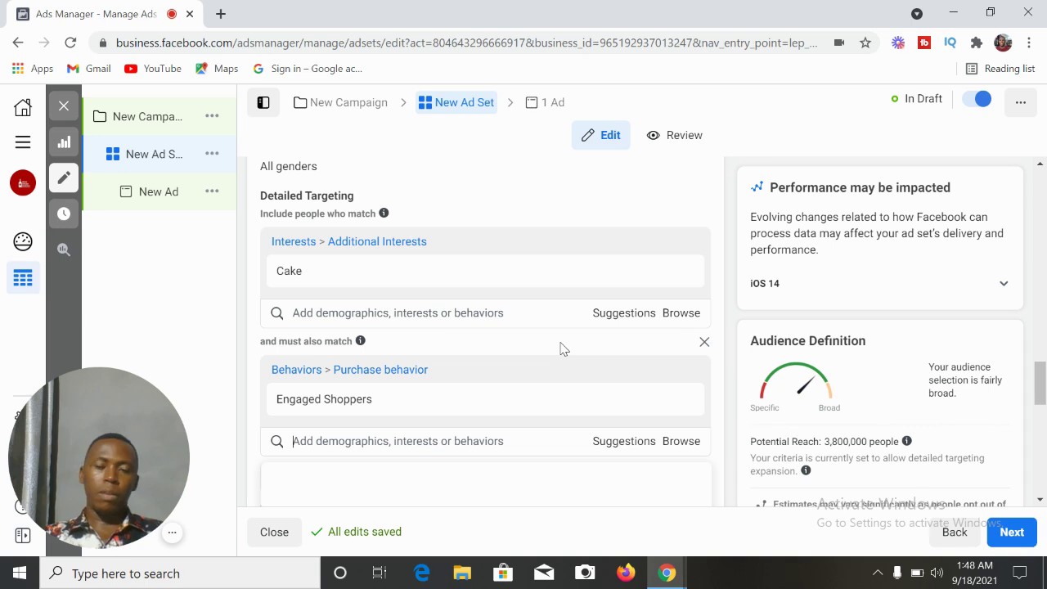
mouse_move(453, 262)
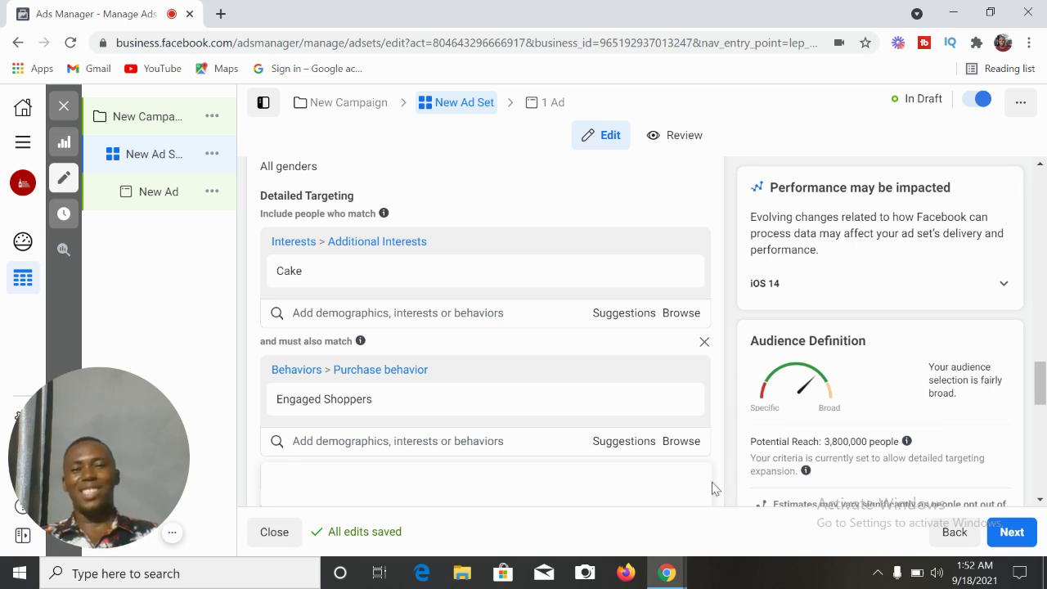
click(169, 535)
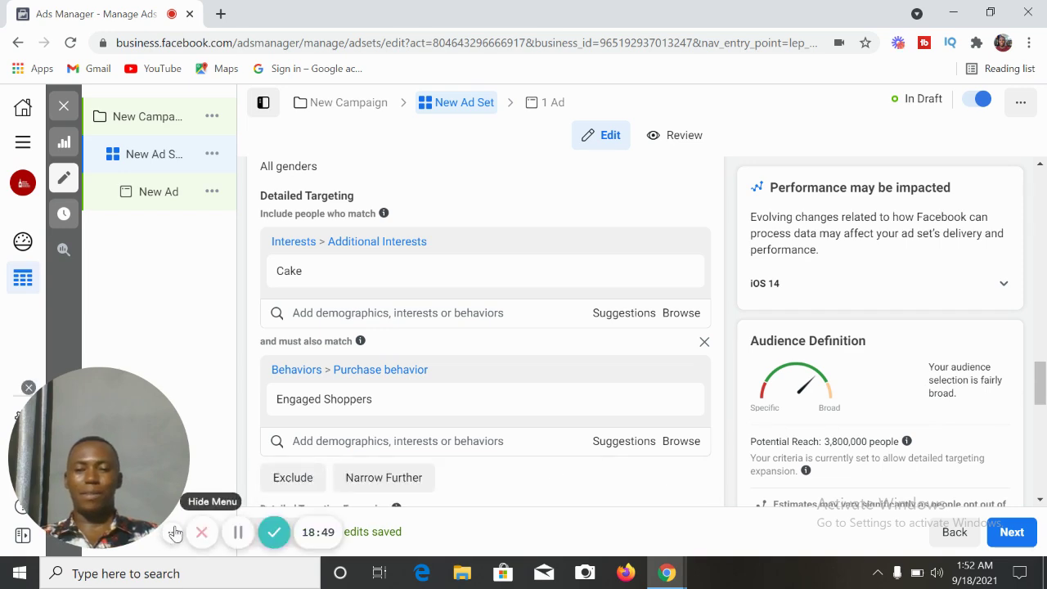